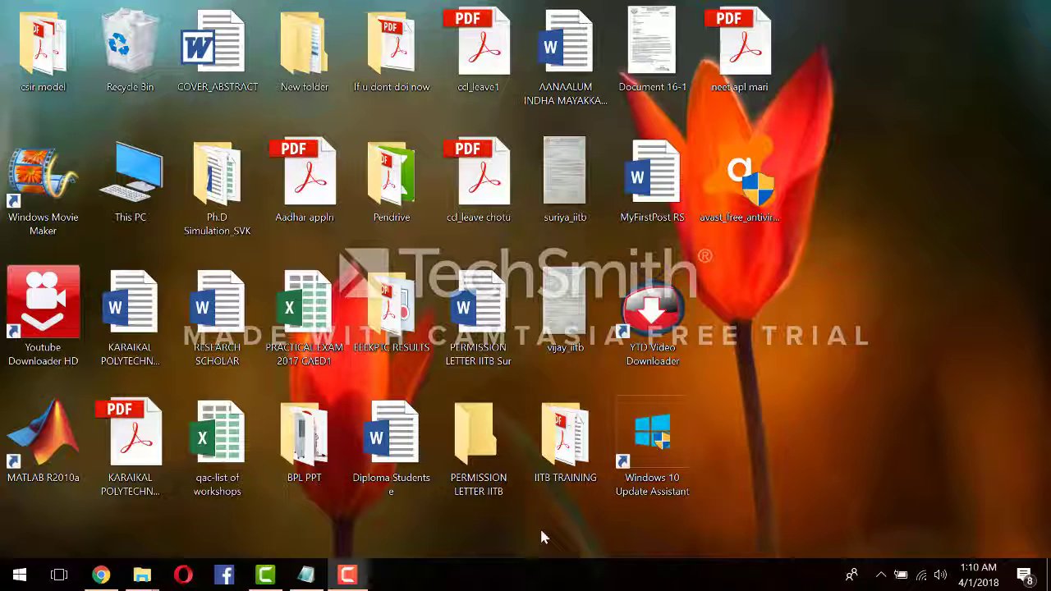
Switch to Chrome and search Google for WORDPRESS
mouse_move(348, 575)
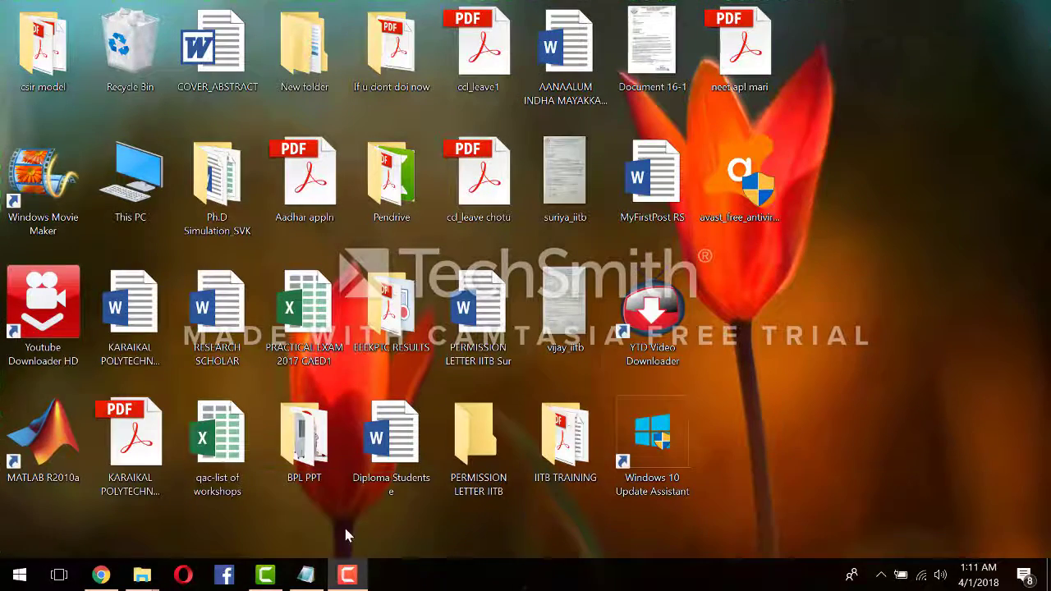
left_click(180, 488)
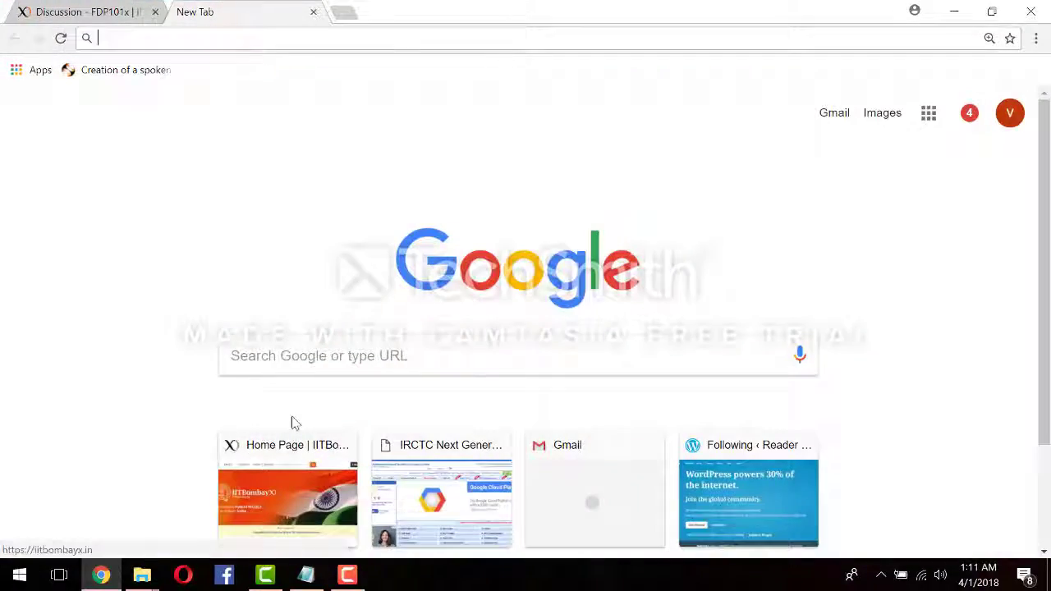
left_click(326, 360)
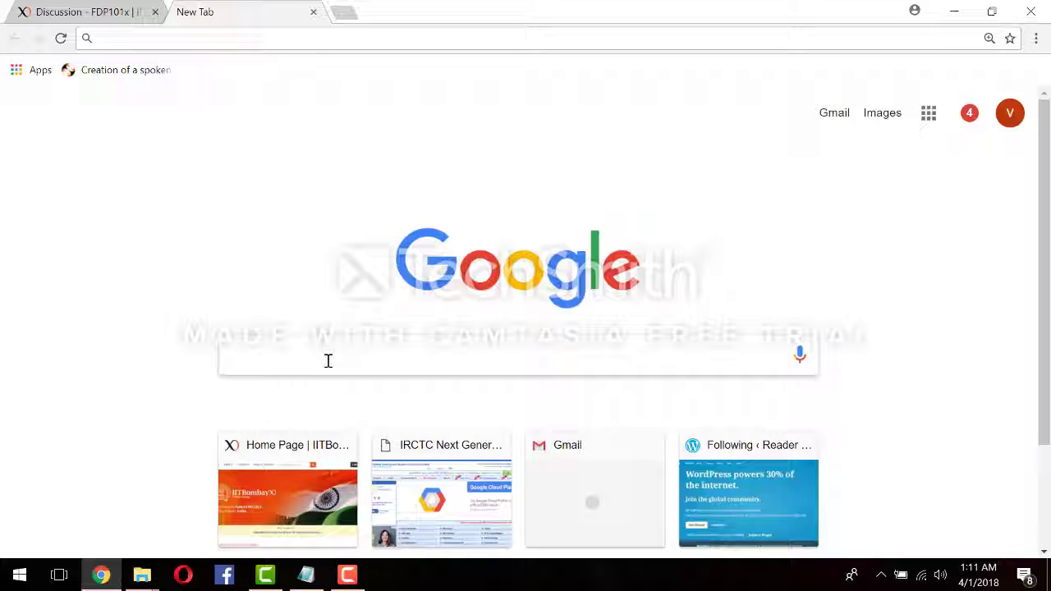
type("worDPRESS")
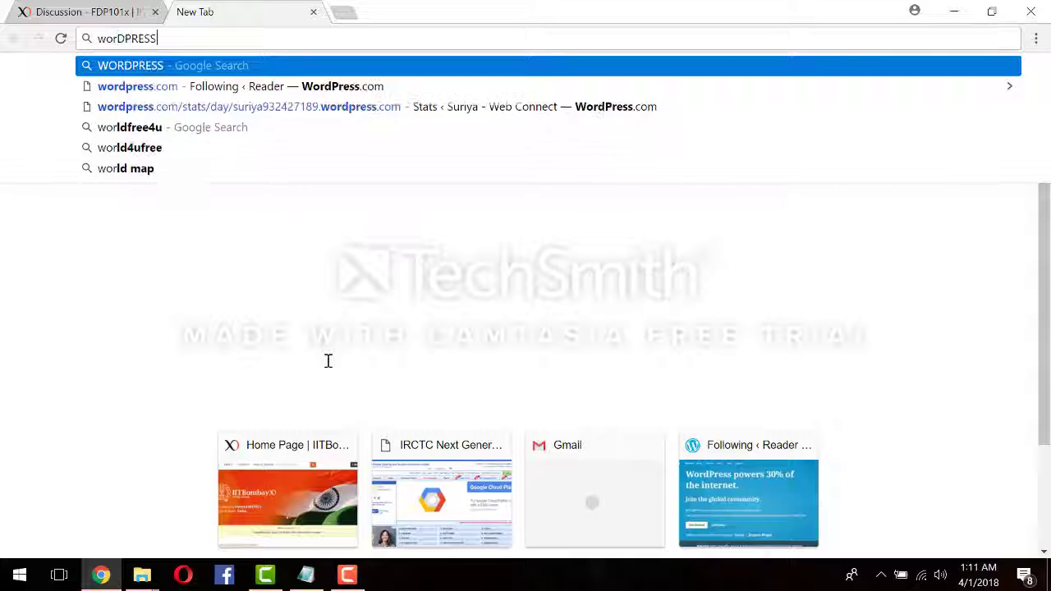
key("Right")
key("Return")
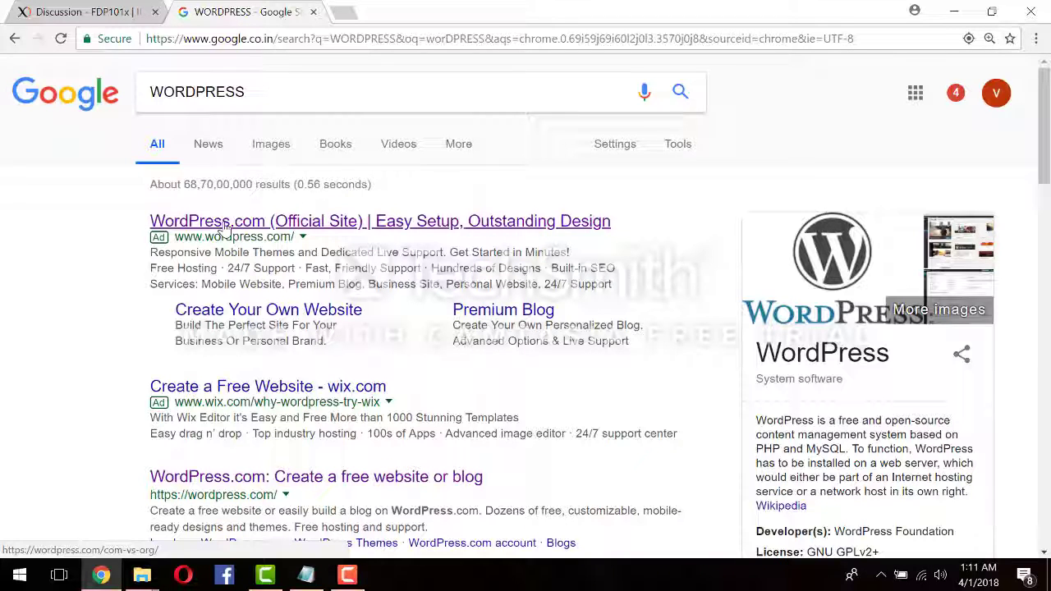
Open the official WordPress.com site from the results and get started with creating a website
left_click(224, 227)
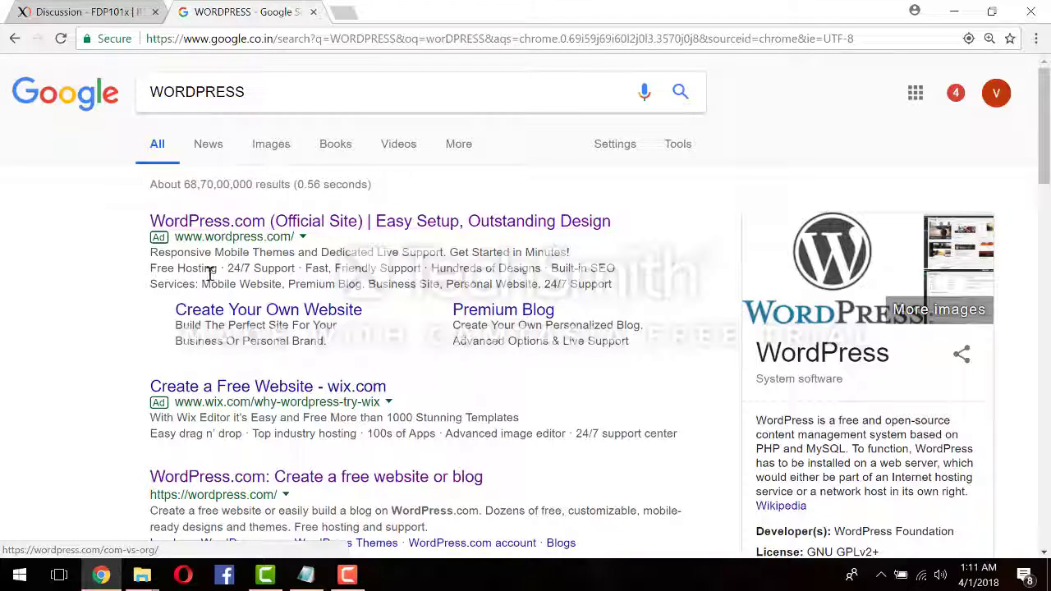
left_click(274, 229)
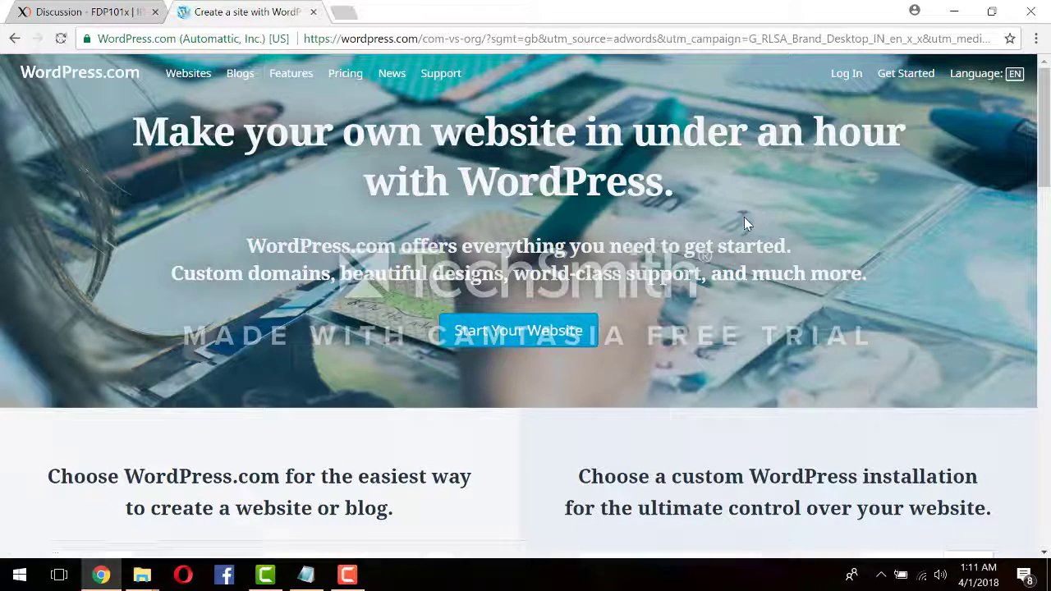
left_click(892, 85)
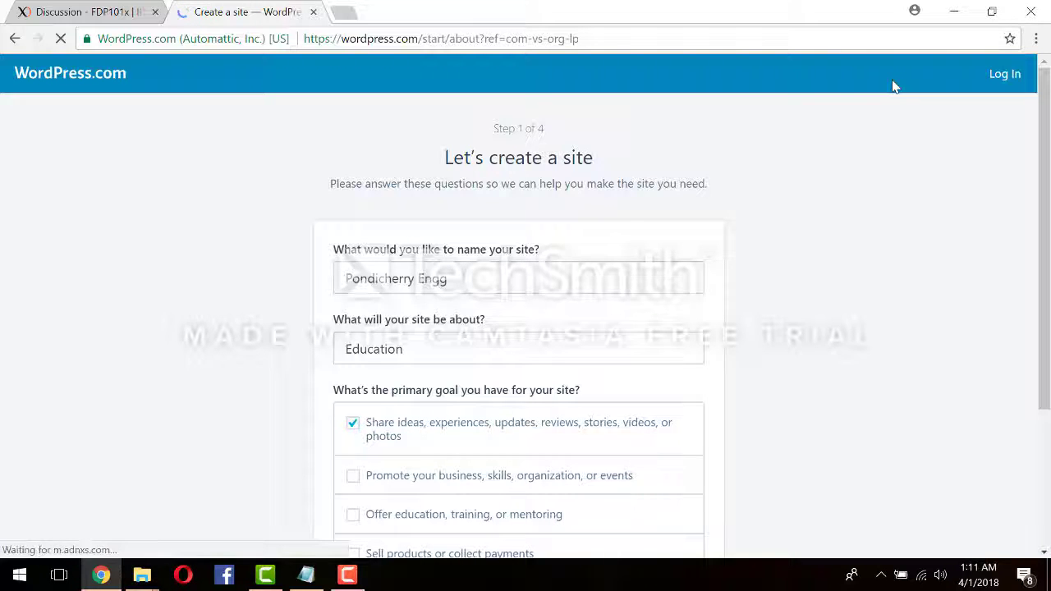
Replace the prefilled site name with the site owner's name
left_click(525, 274)
key("BackSpace")
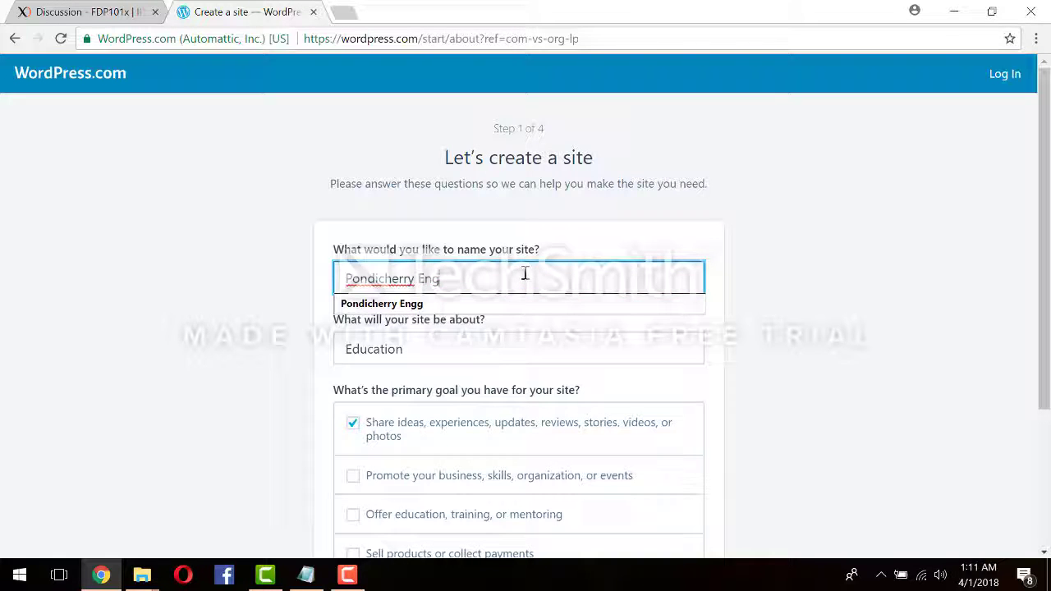
key("BackSpace")
key("BackSpace")
key("BackSpace")
key("BackSpace")
key("BackSpace")
key("BackSpace")
key("BackSpace")
key("BackSpace")
key("BackSpace")
key("BackSpace")
key("BackSpace")
key("BackSpace")
key("BackSpace")
key("BackSpace")
key("BackSpace")
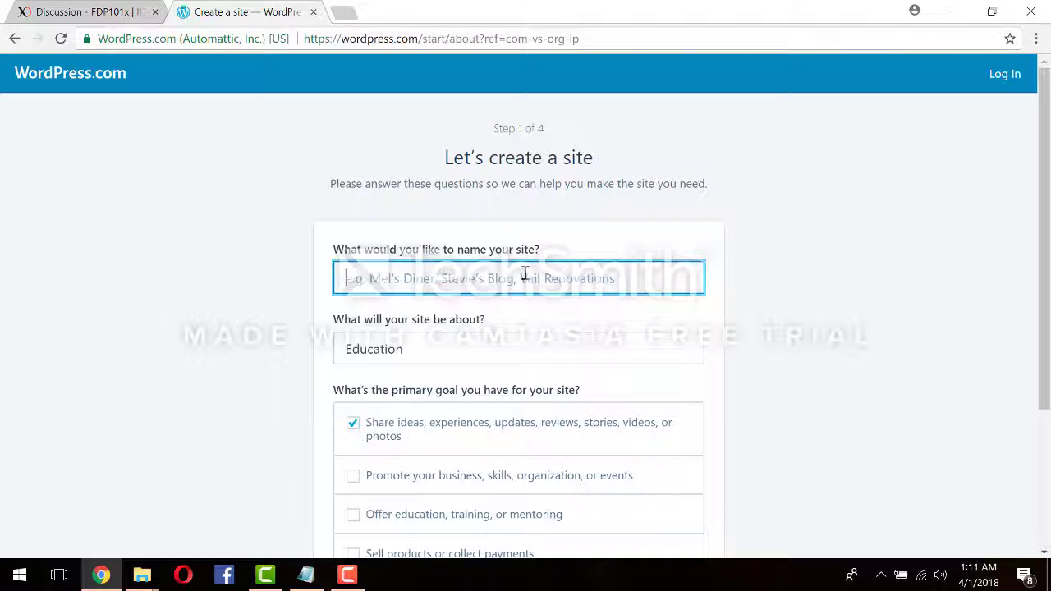
left_click(458, 274)
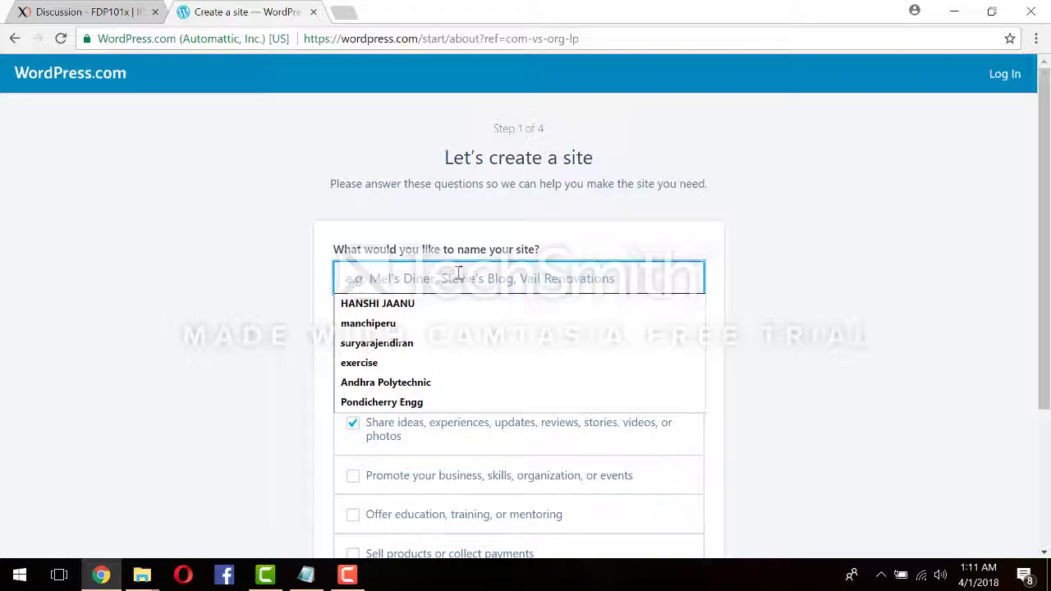
type("vijay ku")
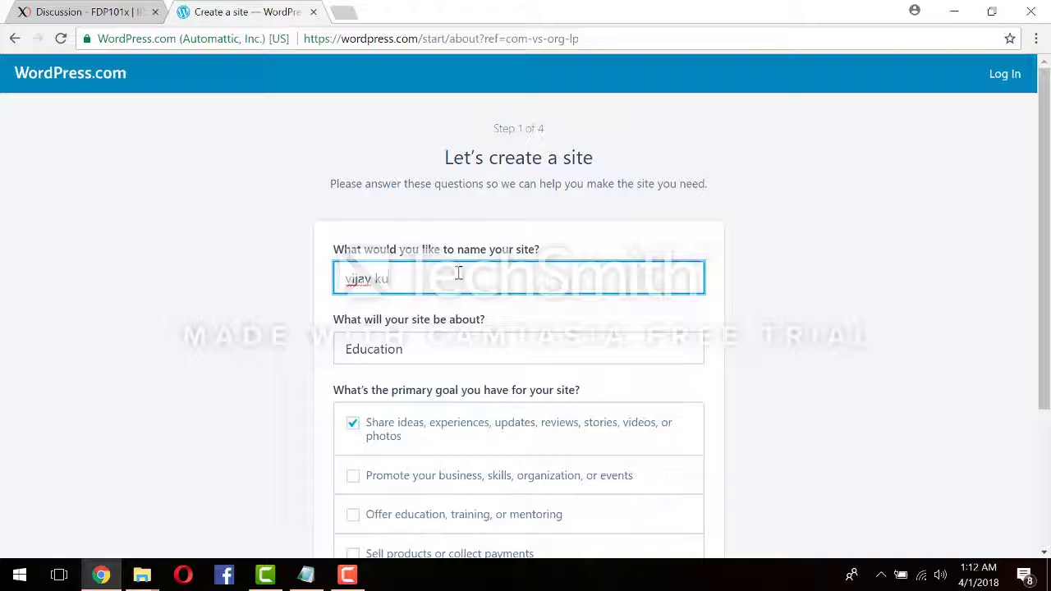
Re-enter what the site will be about, choosing the suggested topic Education
left_click(434, 349)
key("BackSpace")
key("BackSpace")
key("BackSpace")
key("BackSpace")
key("BackSpace")
key("BackSpace")
key("BackSpace")
key("BackSpace")
key("BackSpace")
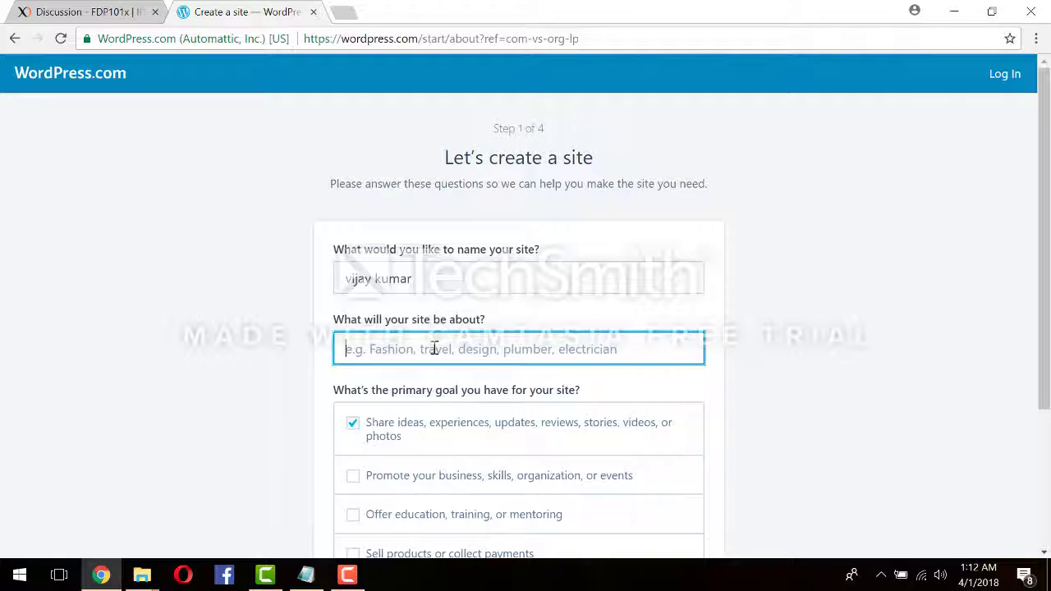
type("Edu")
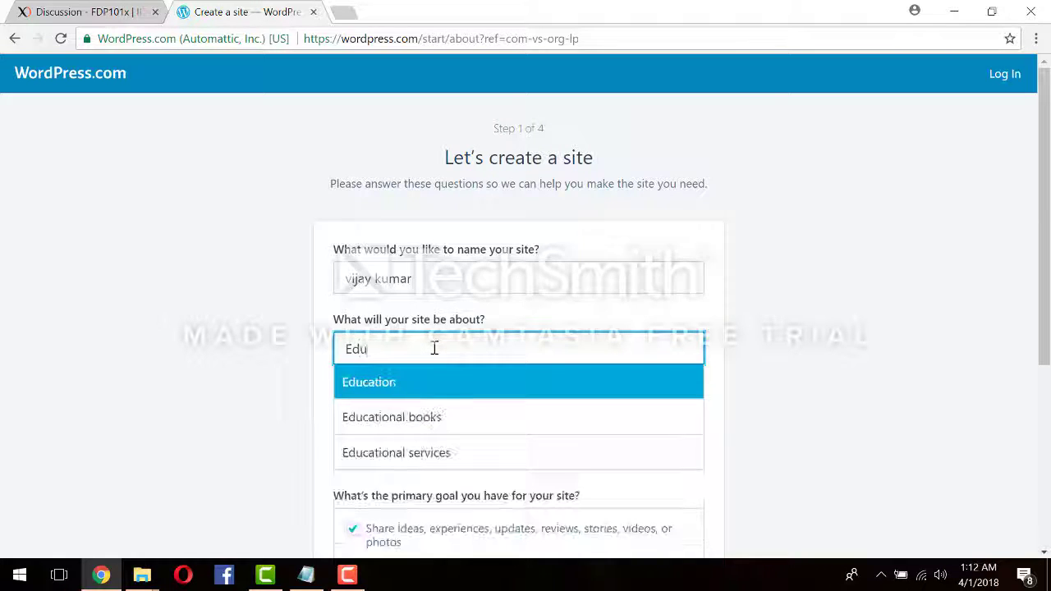
left_click(408, 398)
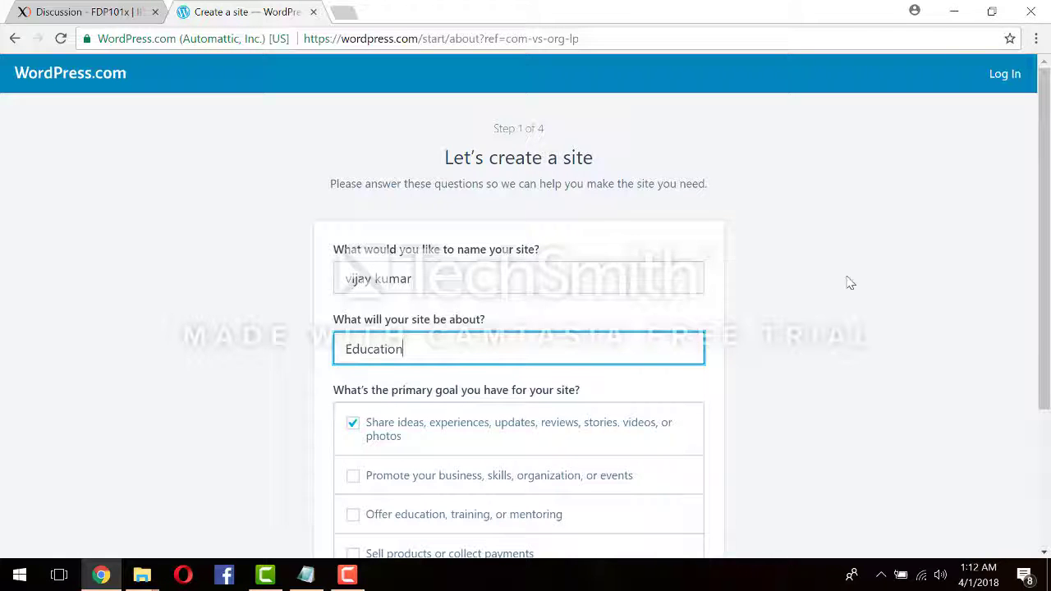
Rate the comfort with creating a website as 3 and continue to the site address stage
scroll(1044, 255, "down", 1)
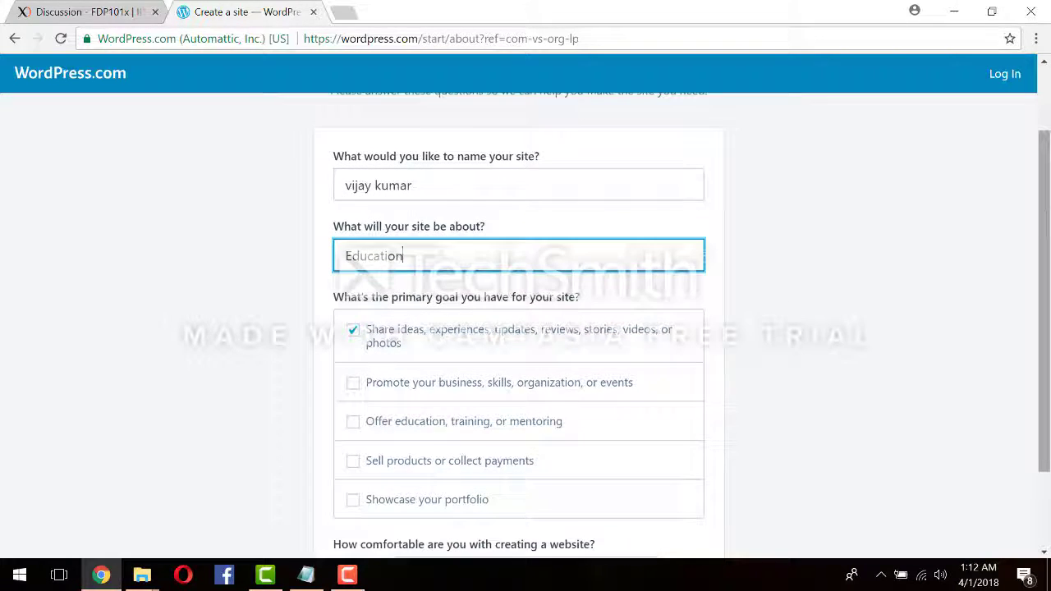
scroll(1044, 254, "down", 1)
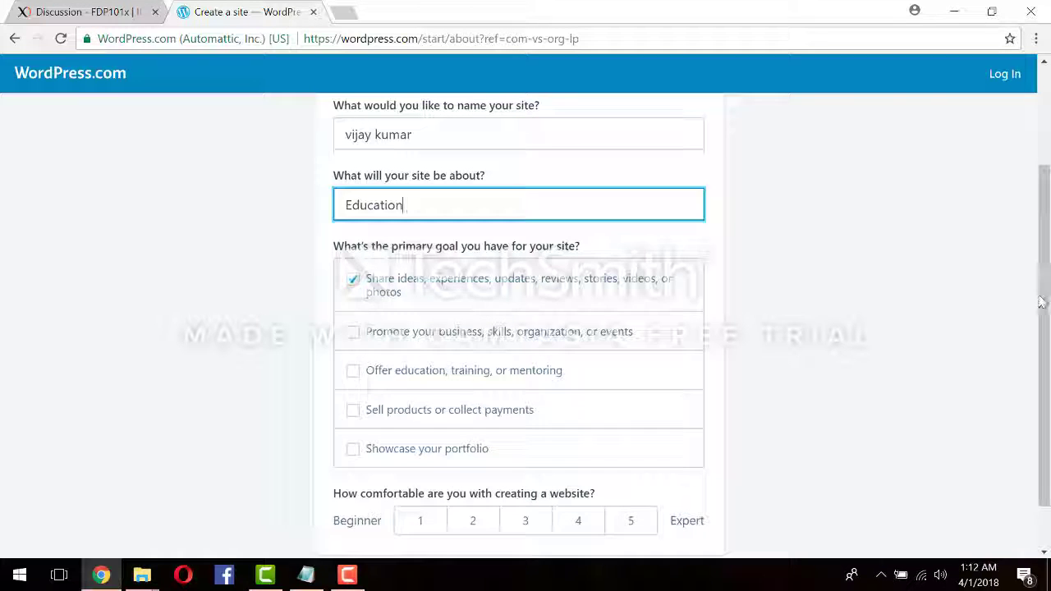
scroll(1044, 358, "down", 1)
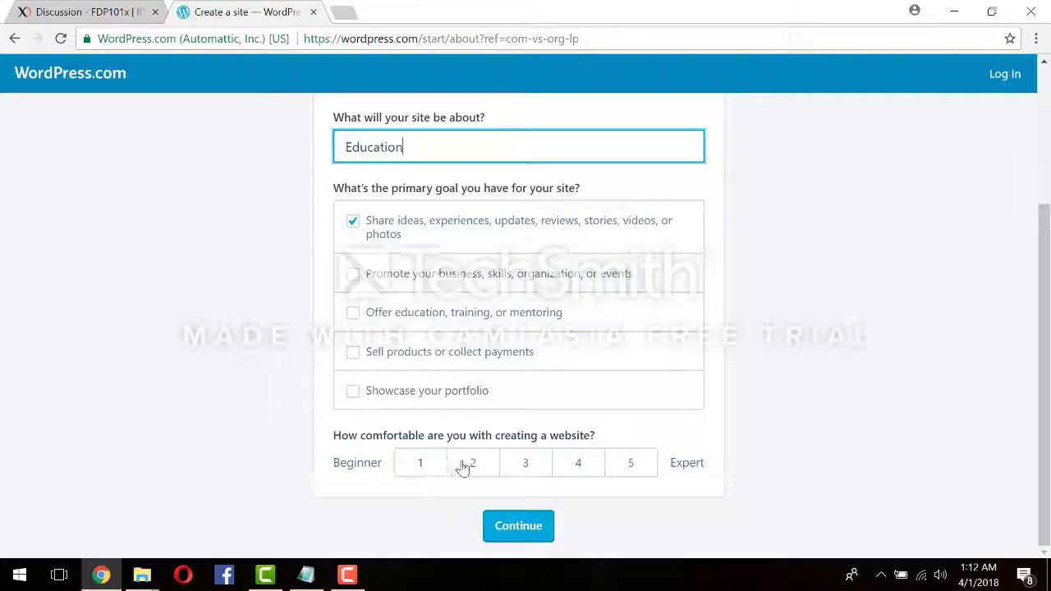
left_click(523, 470)
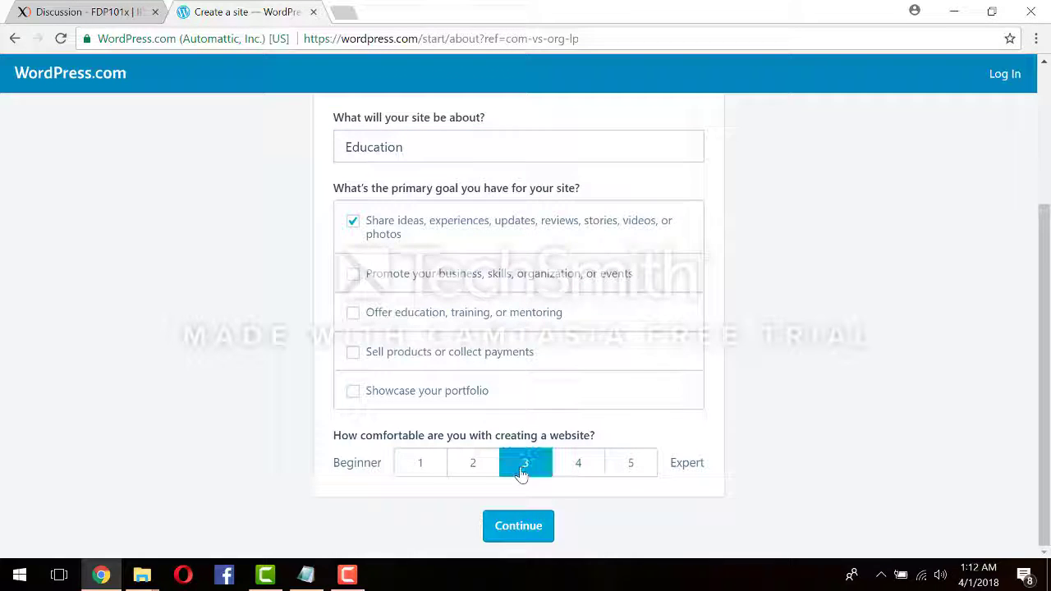
left_click(503, 532)
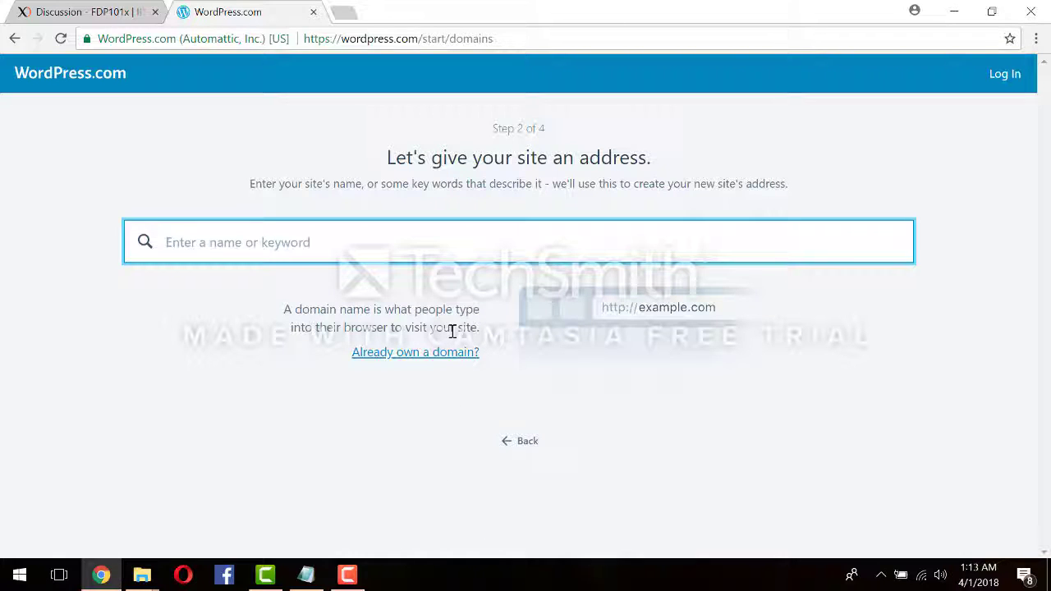
Search site addresses with the owner's first name, select the free wordpress.com address, and start with the Free plan
type("vijay")
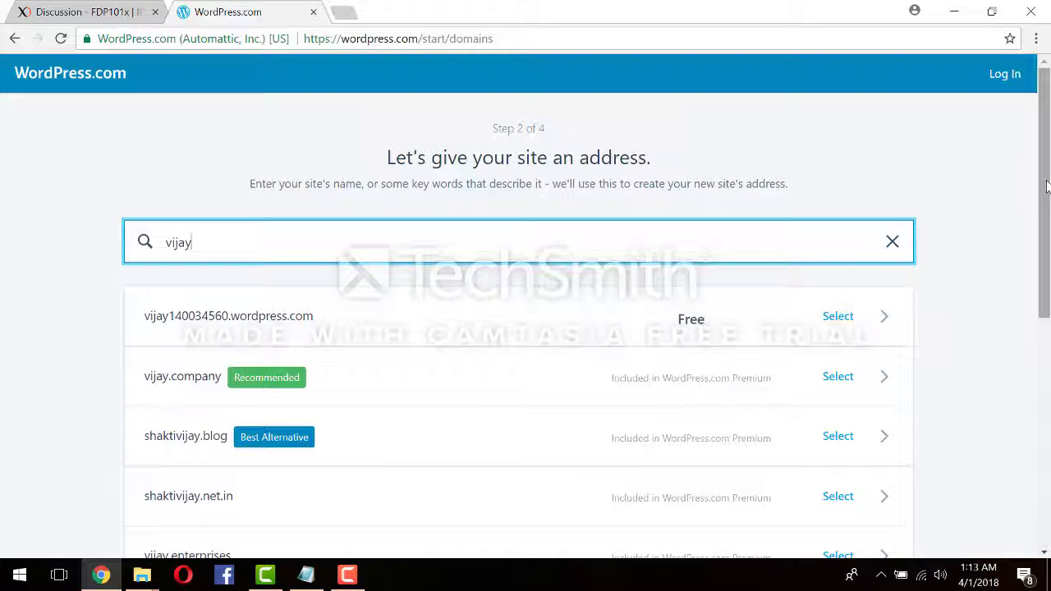
left_click_drag(1046, 187, 1046, 230)
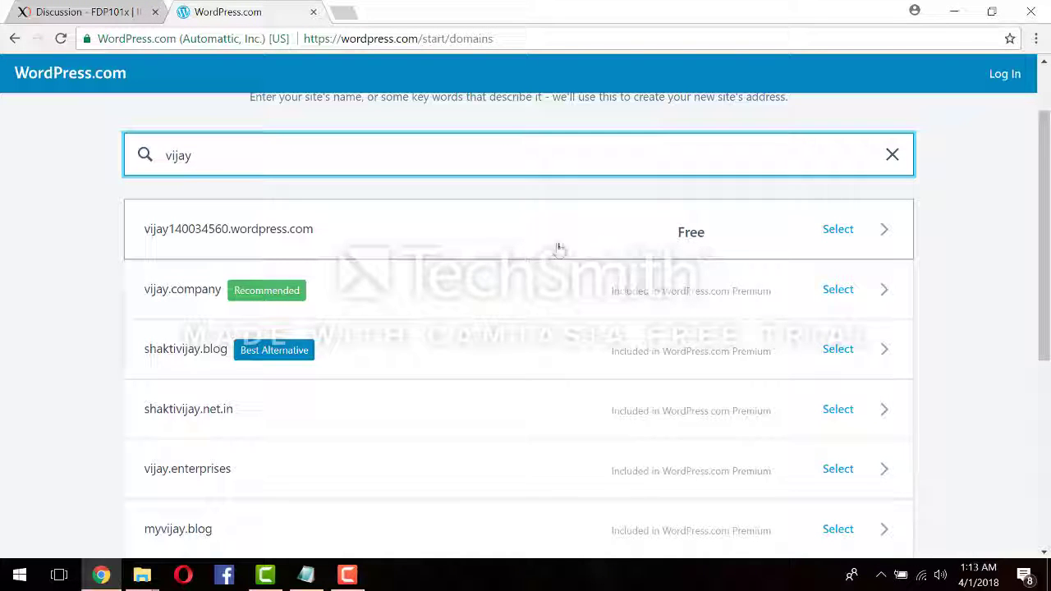
left_click(342, 238)
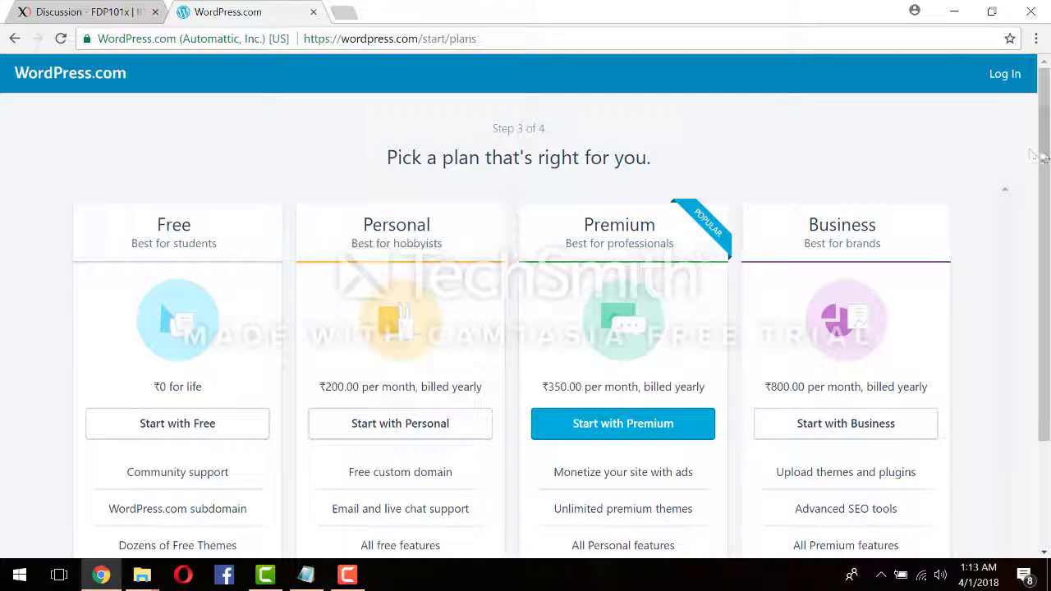
scroll(289, 236, "down", 1)
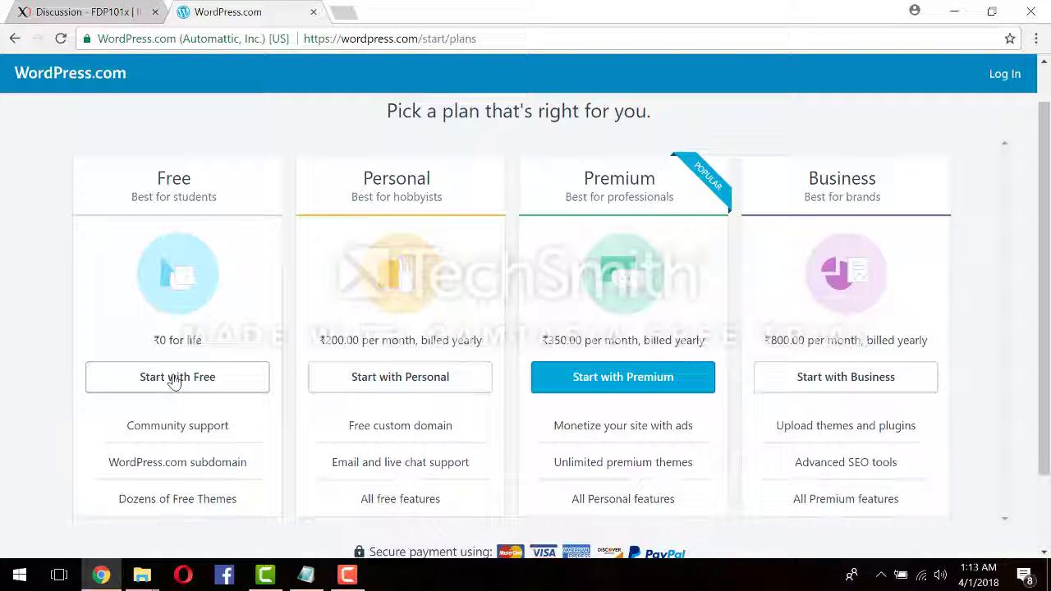
left_click(175, 377)
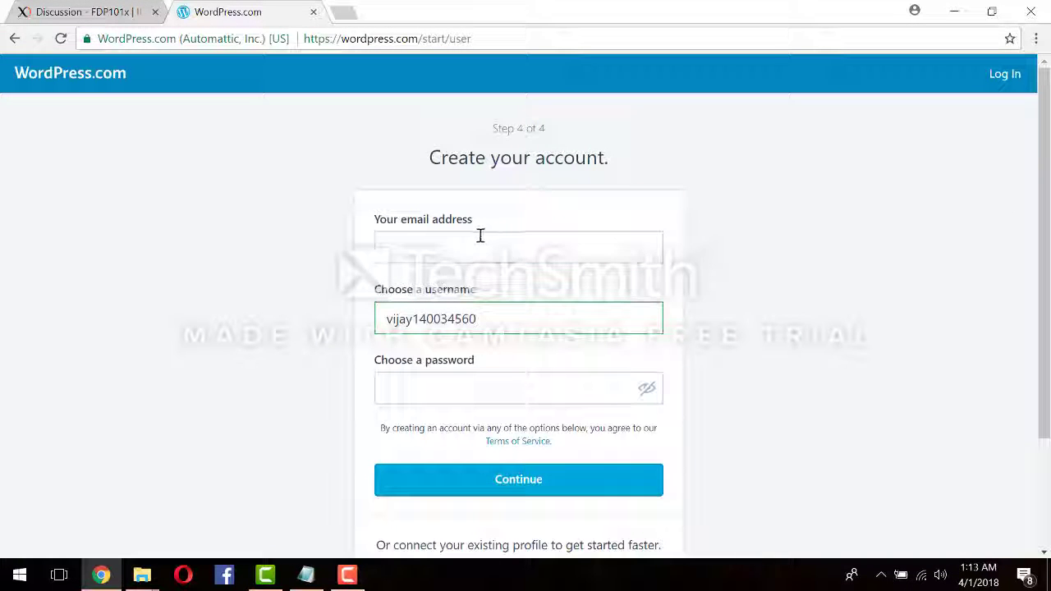
Try to fill in the account's e-mail address in the sign-up form using the saved suggestion
left_click(469, 244)
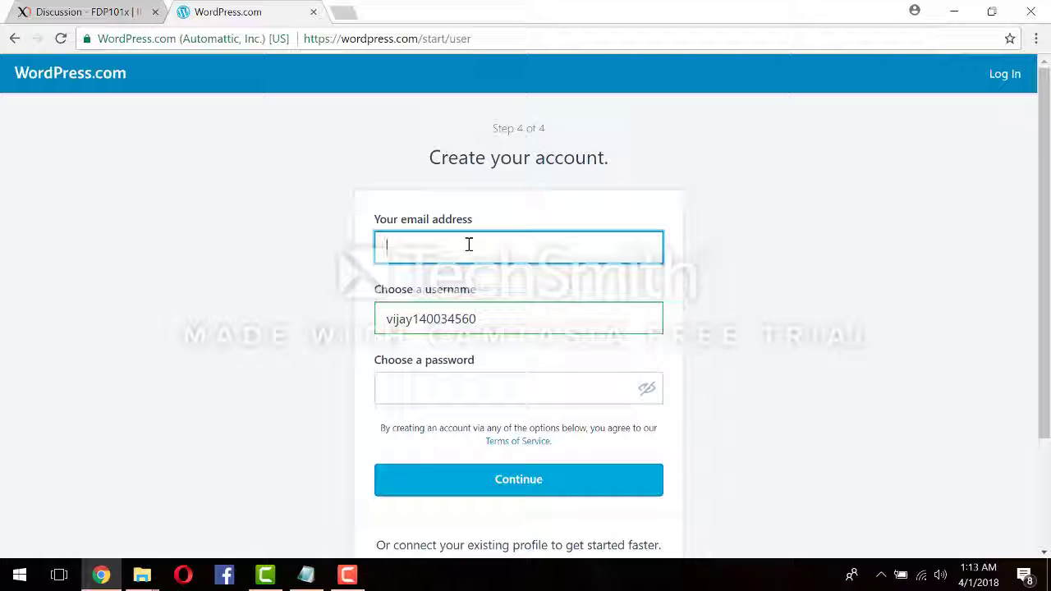
type("vij")
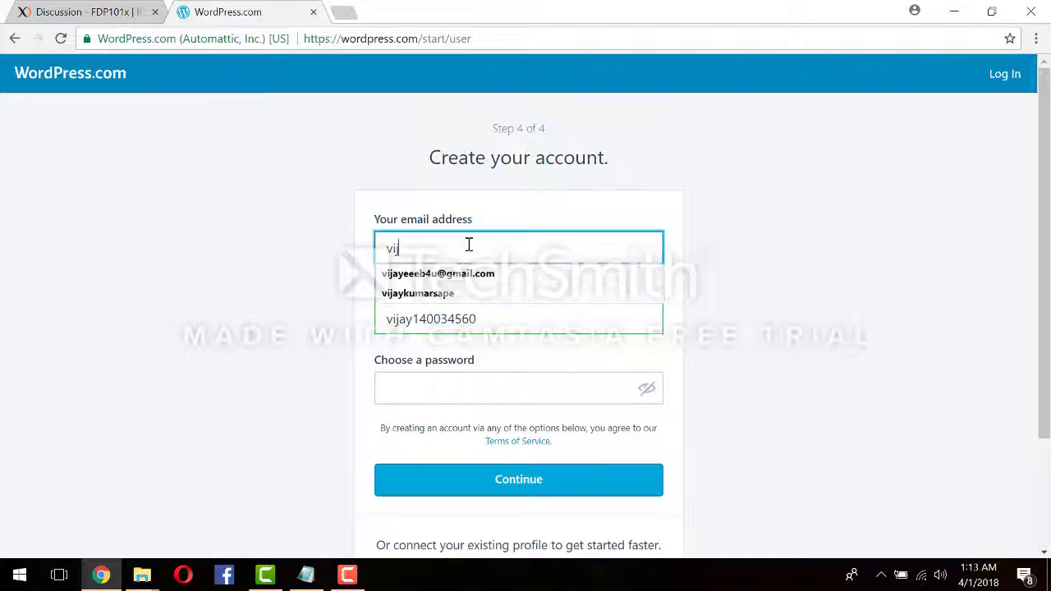
left_click(446, 275)
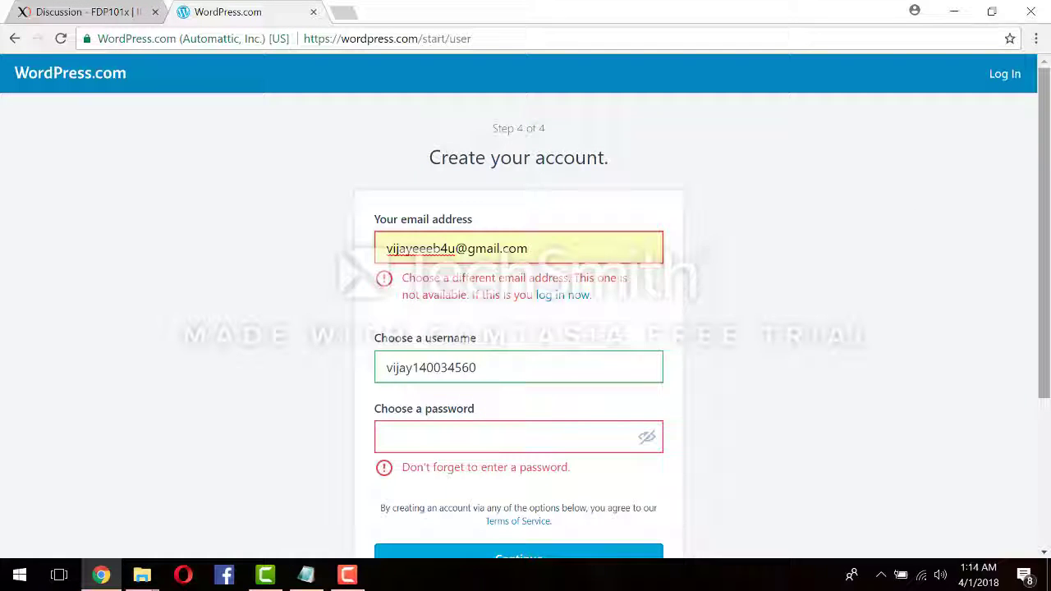
scroll(1044, 154, "down", 1)
scroll(1046, 151, "up", 1)
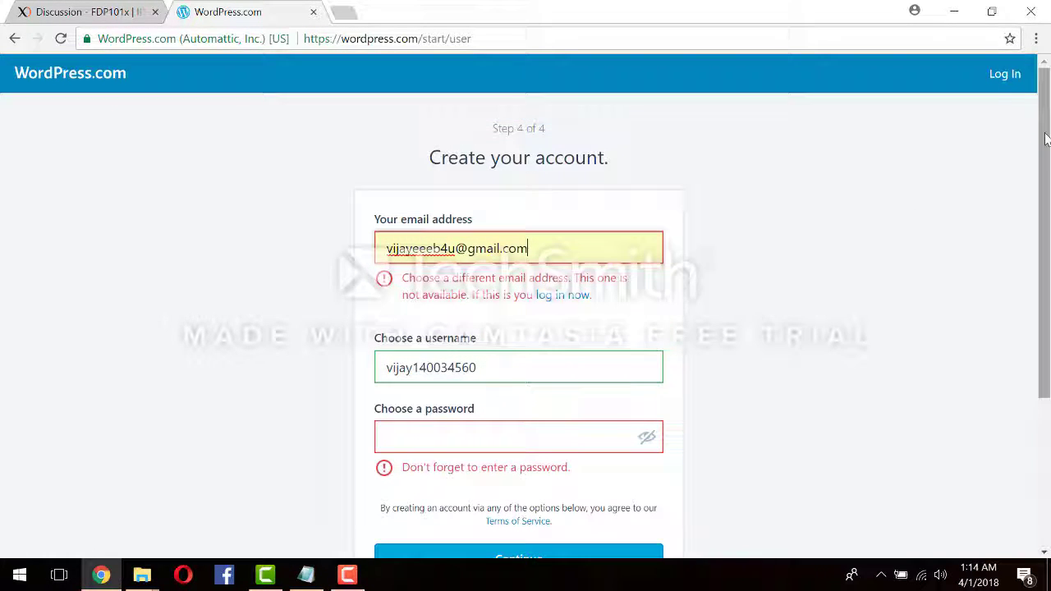
Log in to the existing WordPress.com account with the saved e-mail address and the account password
left_click(1002, 76)
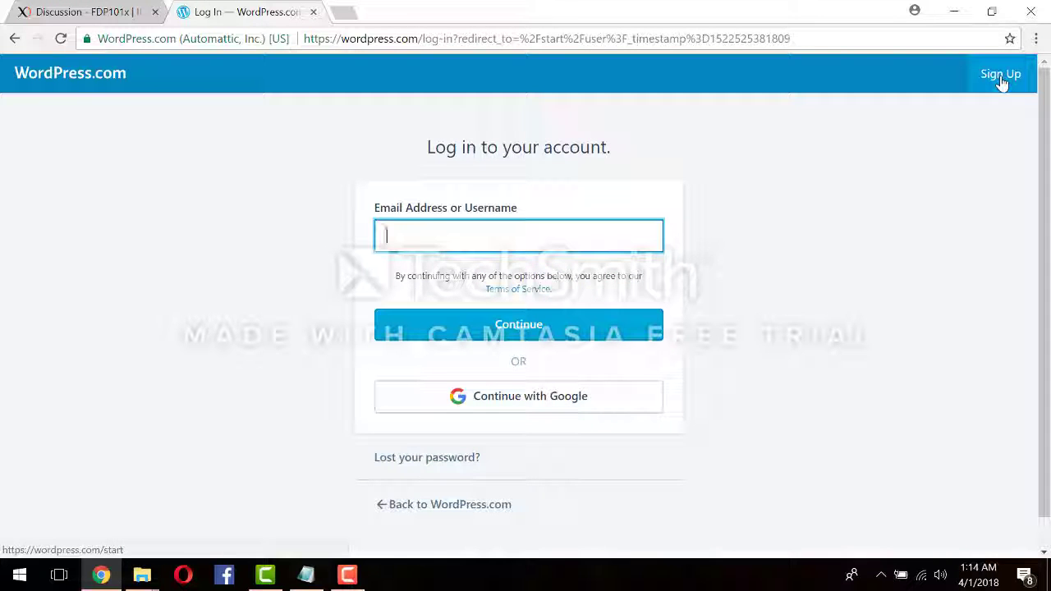
type("v")
key("Down")
key("Return")
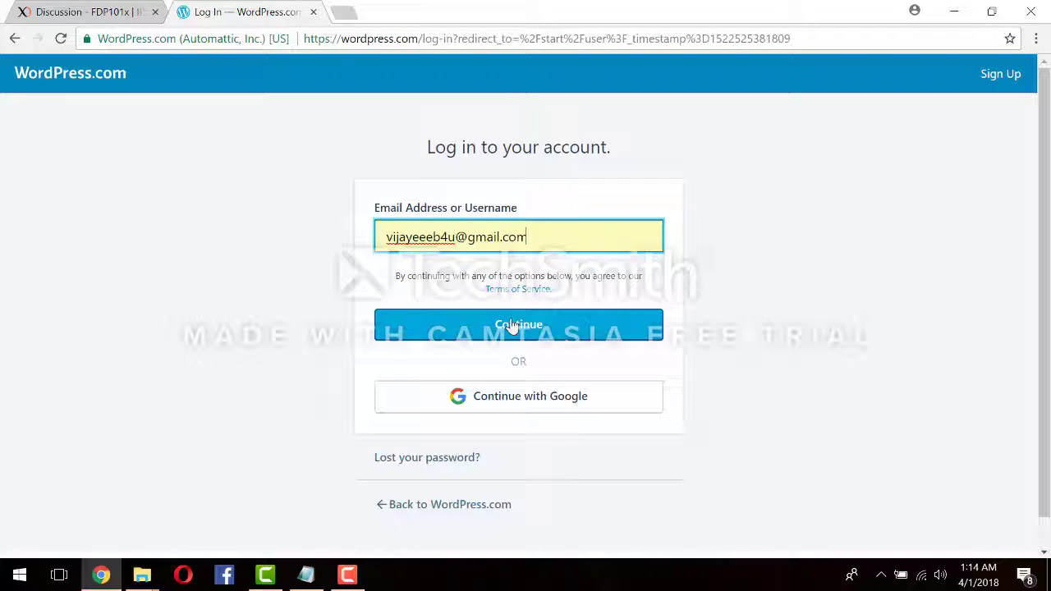
left_click(513, 325)
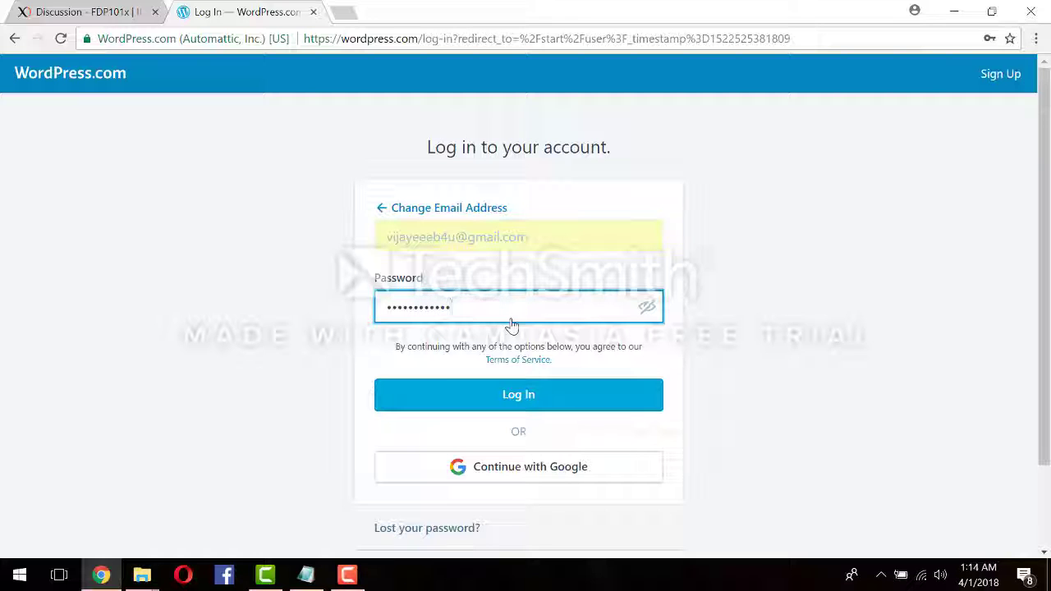
left_click(514, 402)
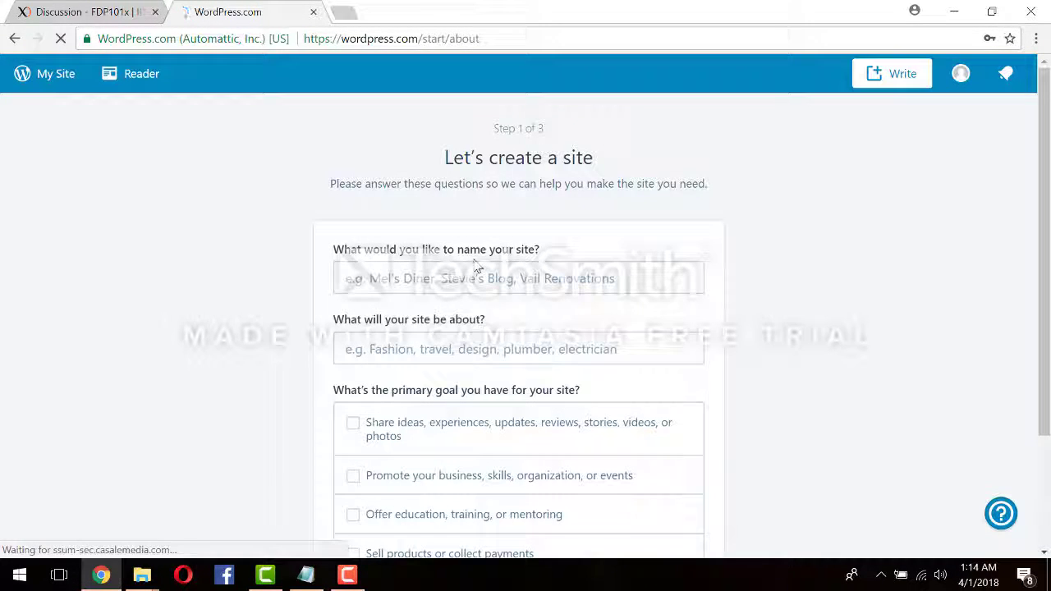
Go to the account's existing site and view its preview
left_click(49, 82)
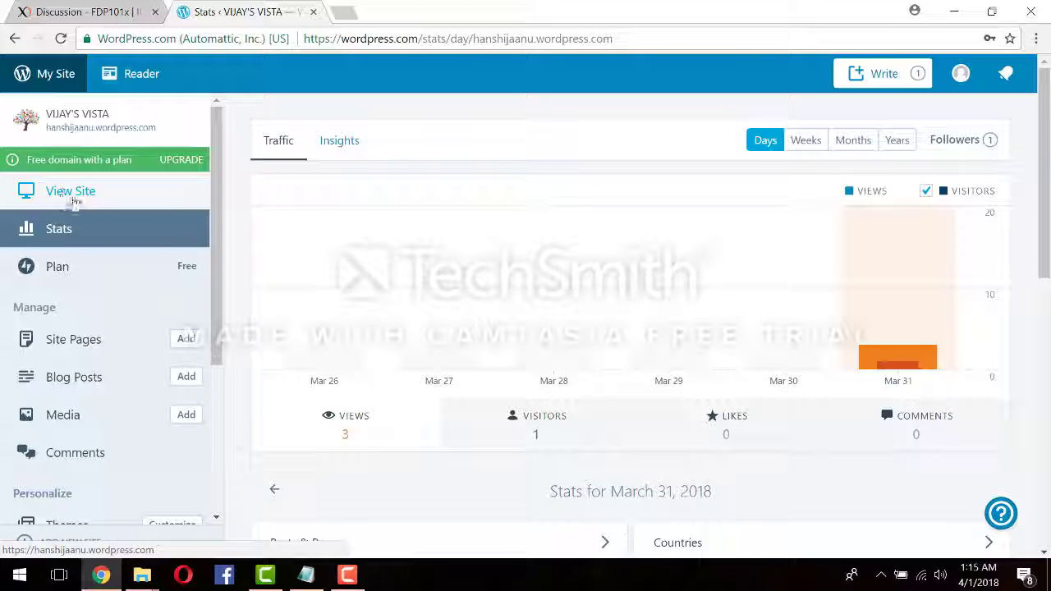
left_click(64, 197)
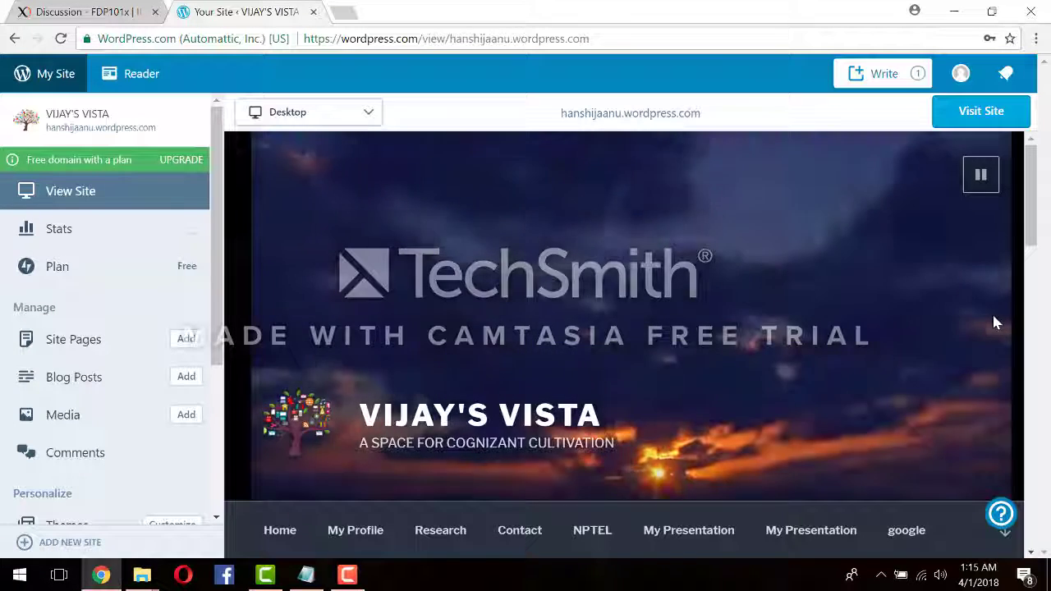
Open the site's customizer from the Personalize options and look over its list of sections
left_click_drag(1027, 241, 1031, 212)
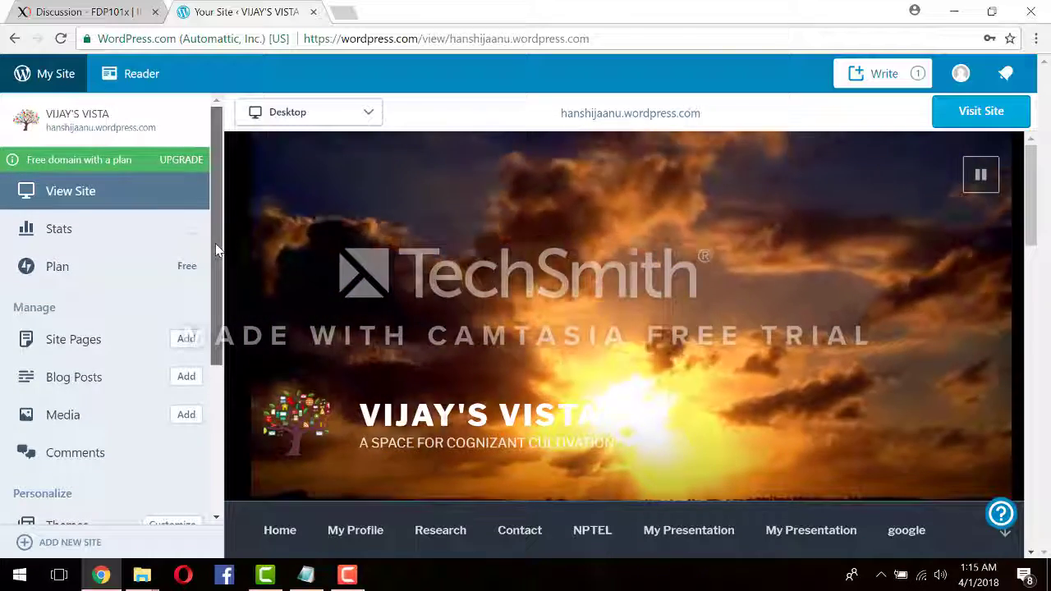
left_click_drag(215, 243, 206, 312)
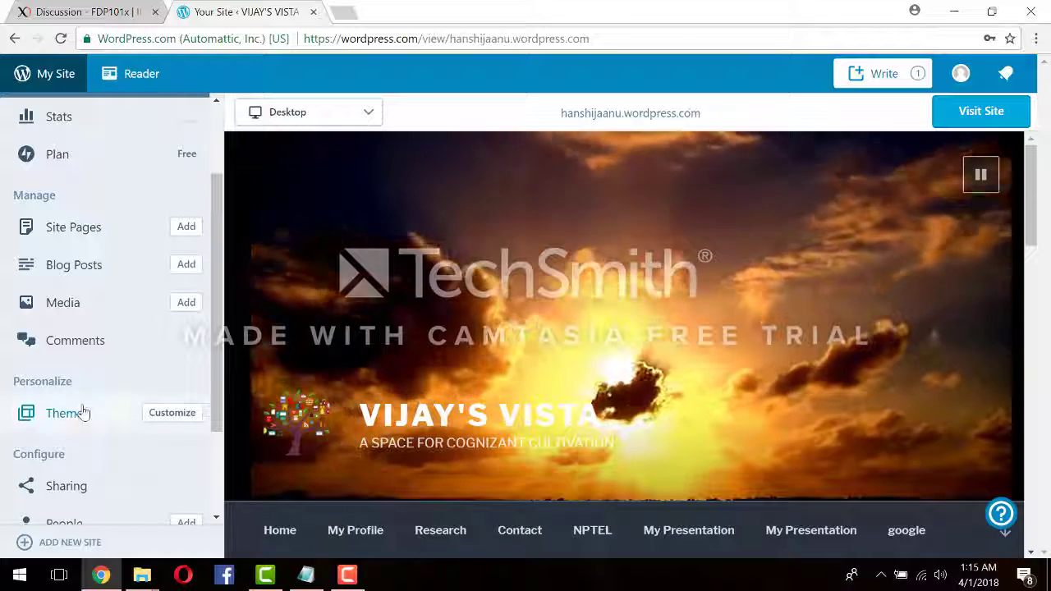
left_click(164, 419)
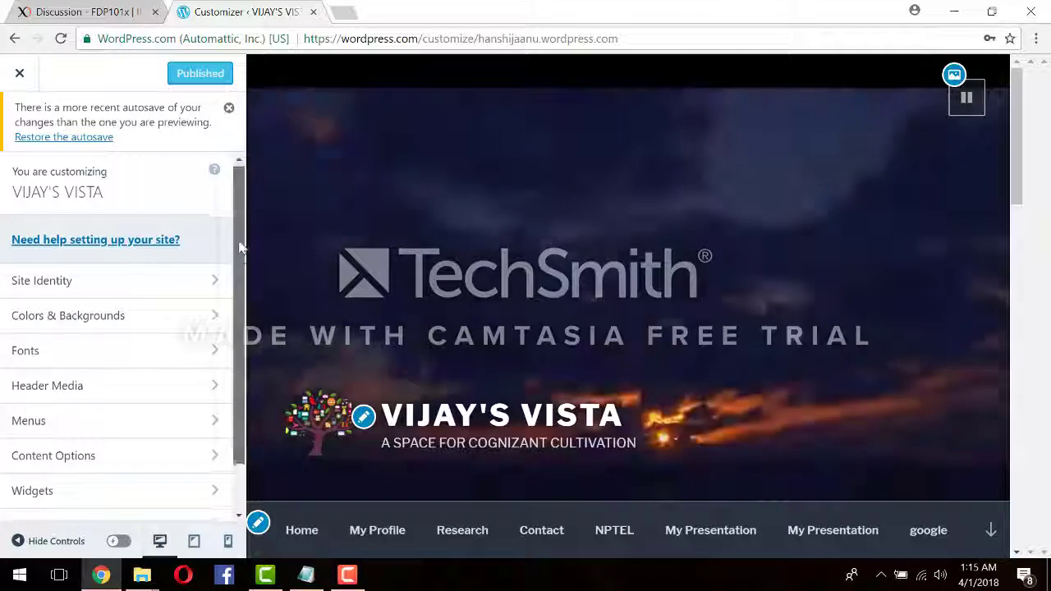
left_click_drag(237, 235, 241, 269)
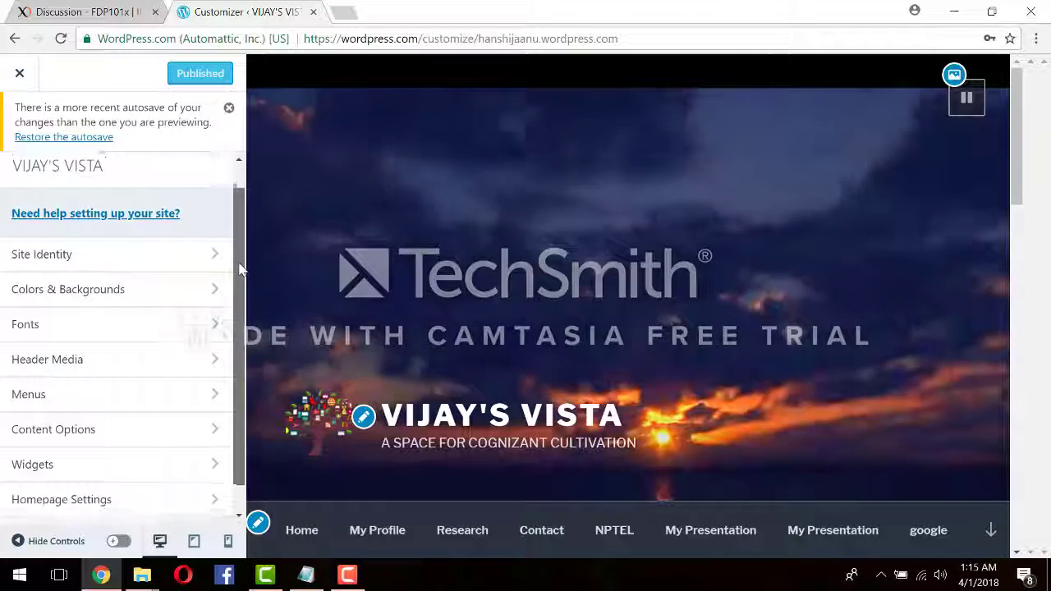
scroll(241, 269, "up", 1)
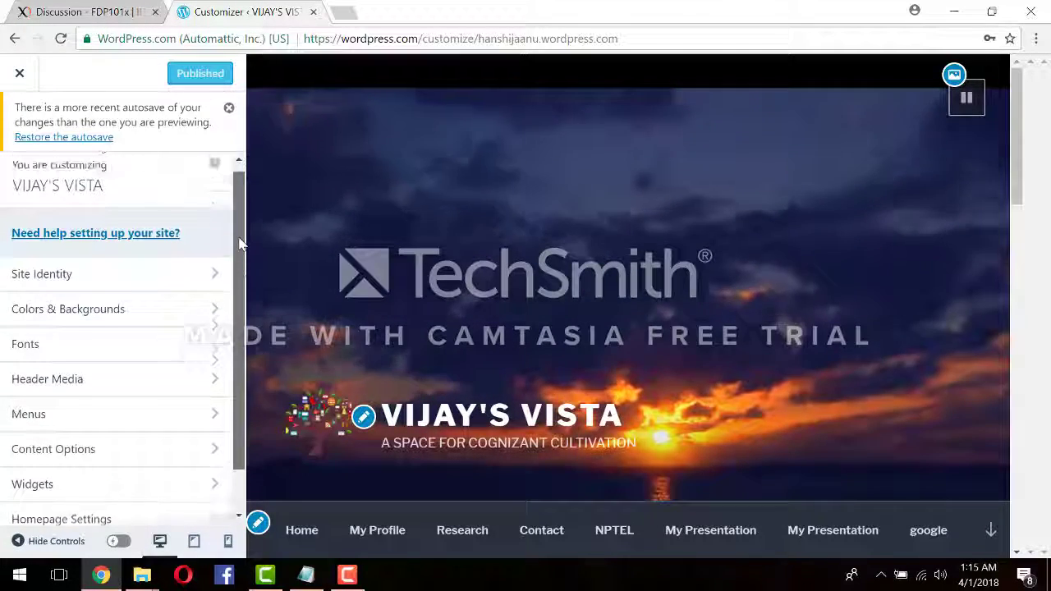
Review the Site Identity settings, including logo, site title, tagline, site icon and footer credit, and return to the customizer sections
left_click(113, 283)
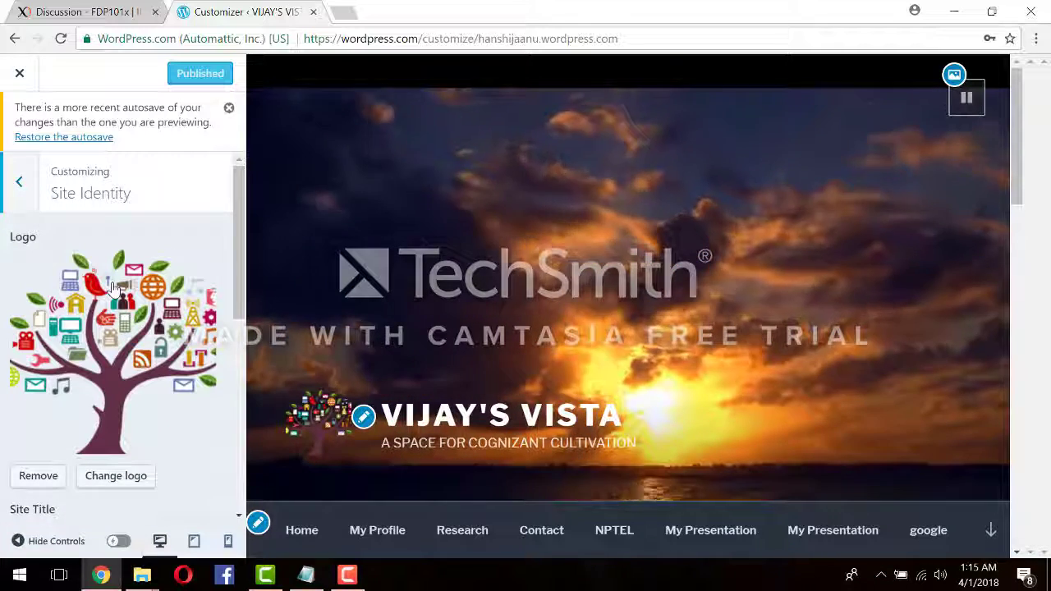
scroll(236, 246, "down", 1)
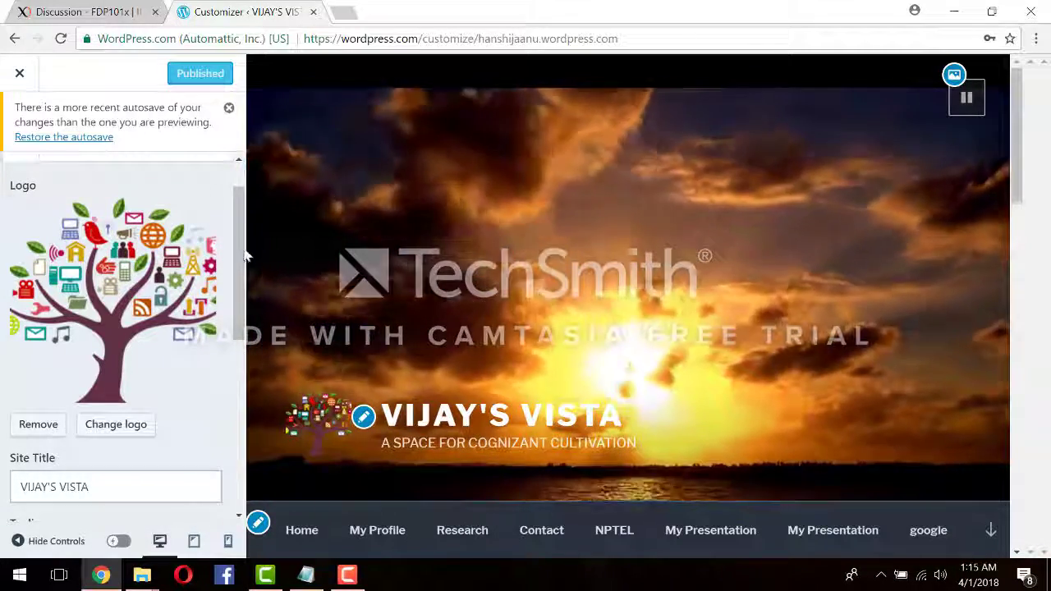
scroll(55, 326, "down", 3)
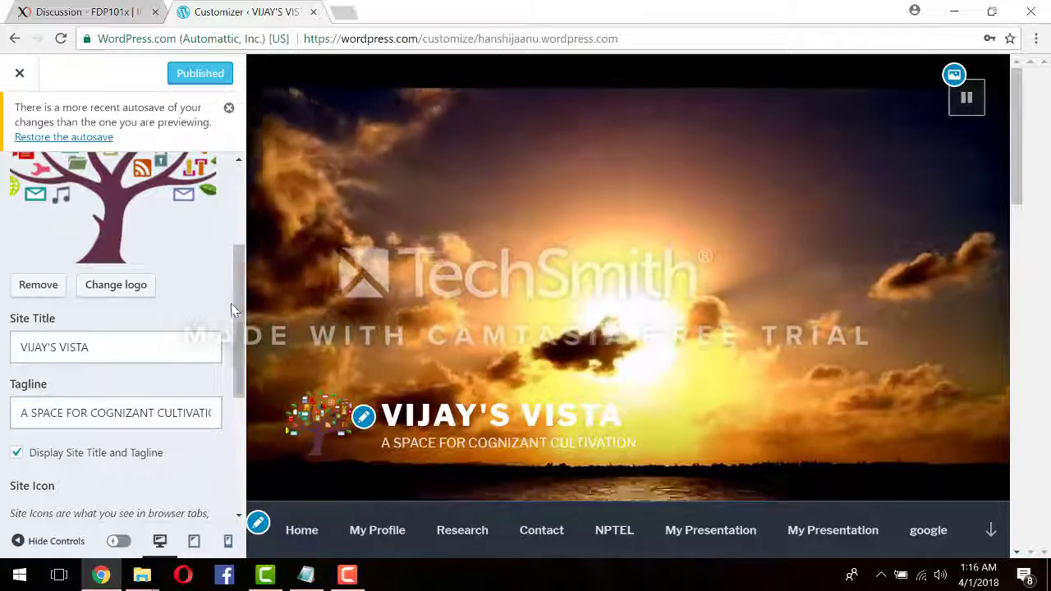
left_click_drag(235, 313, 220, 435)
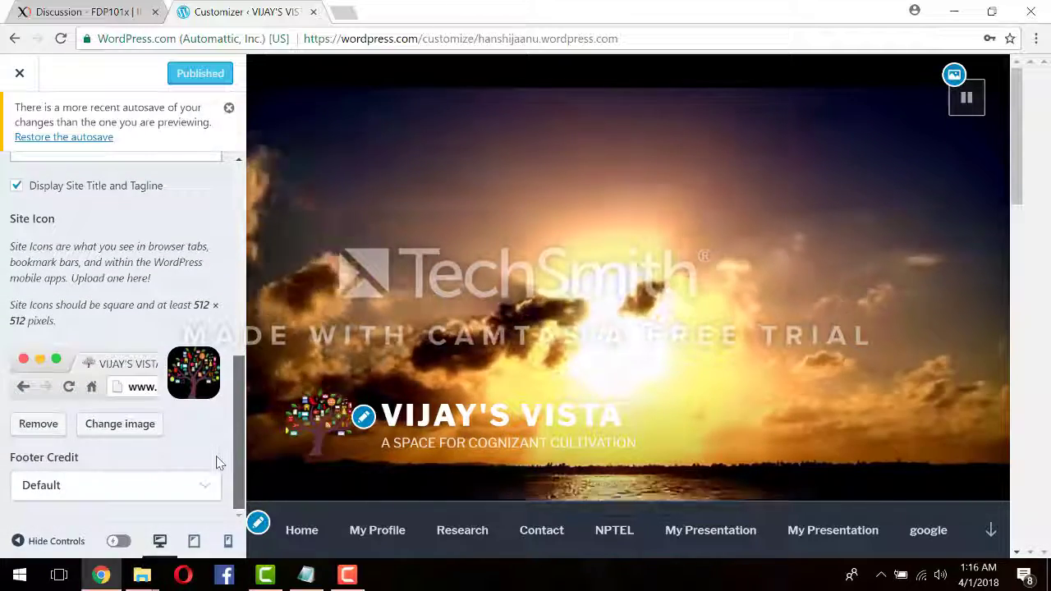
left_click_drag(235, 444, 230, 229)
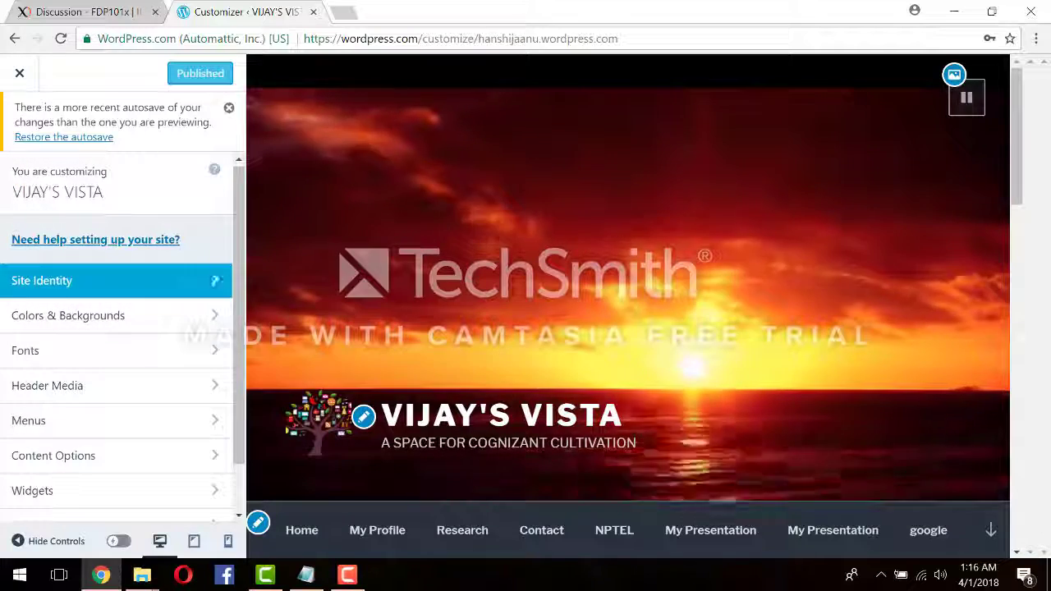
View the Colors & Backgrounds options and return to the customizer sections
left_click_drag(243, 281, 243, 301)
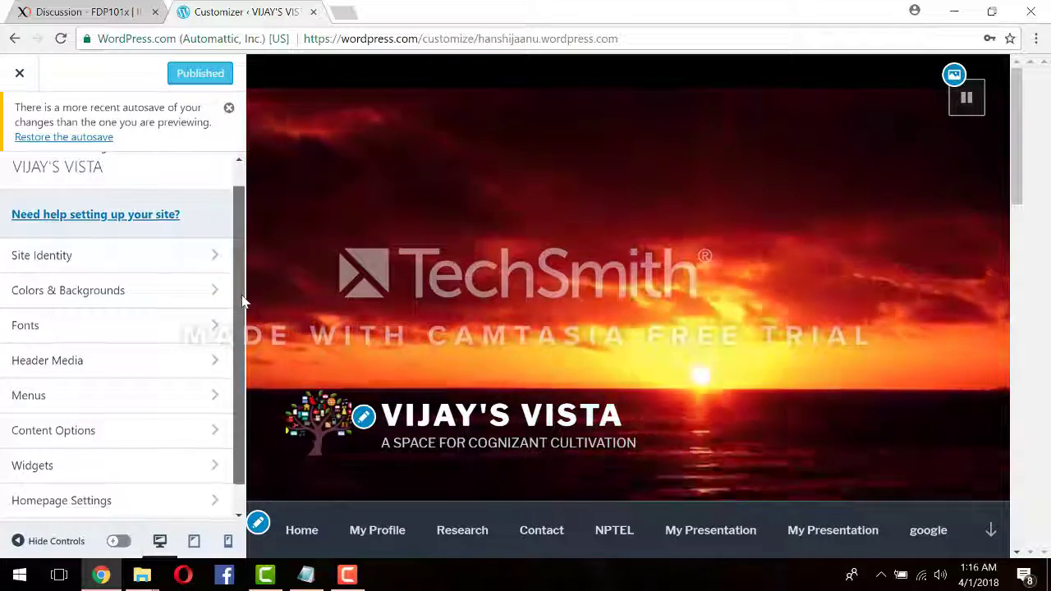
left_click(147, 305)
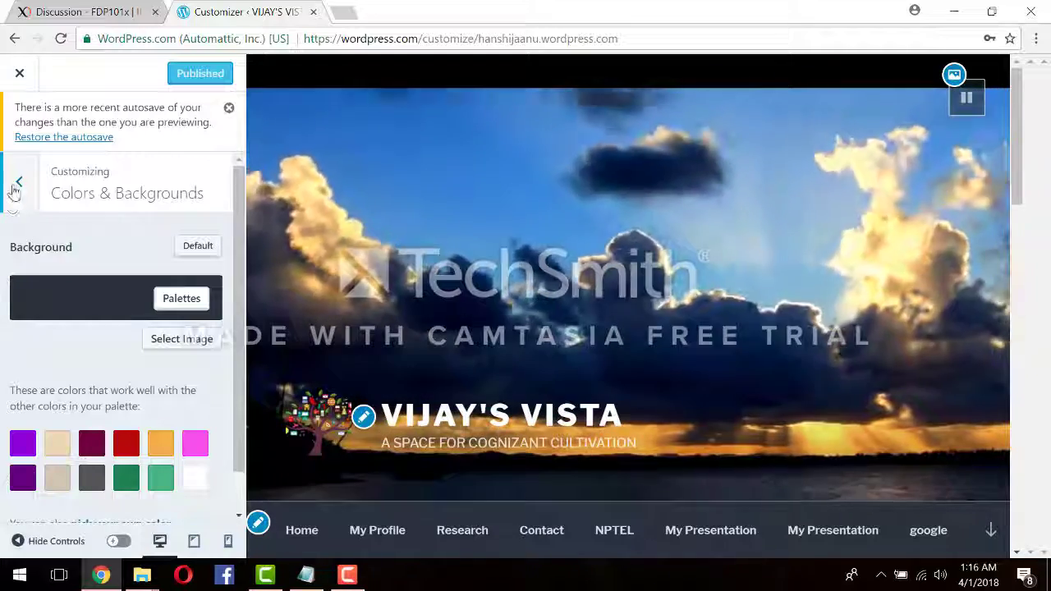
left_click(18, 183)
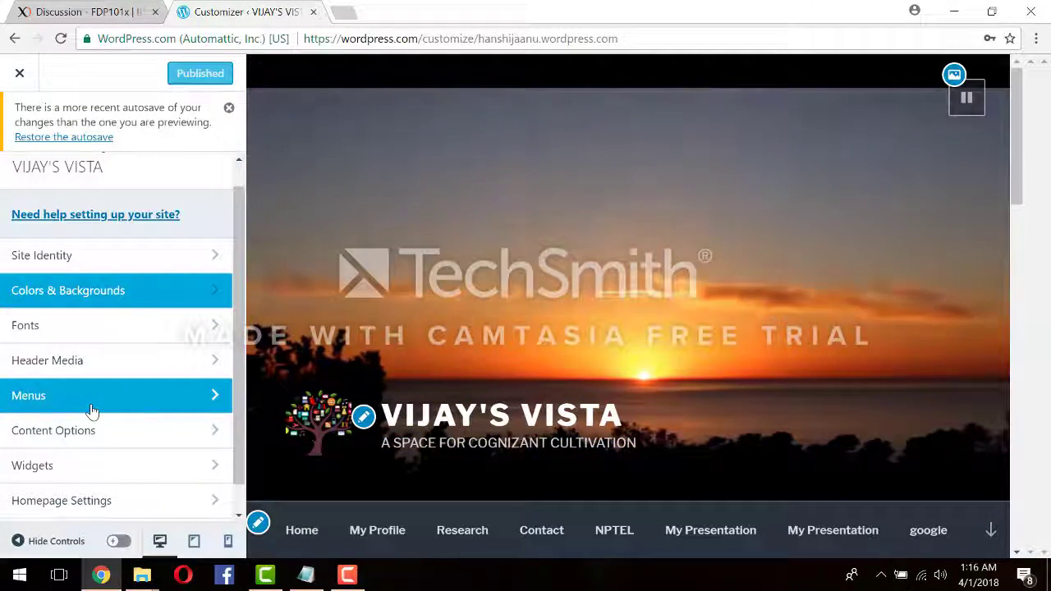
Open the Primary menu in the customizer's Menus section and go through its items
left_click(92, 398)
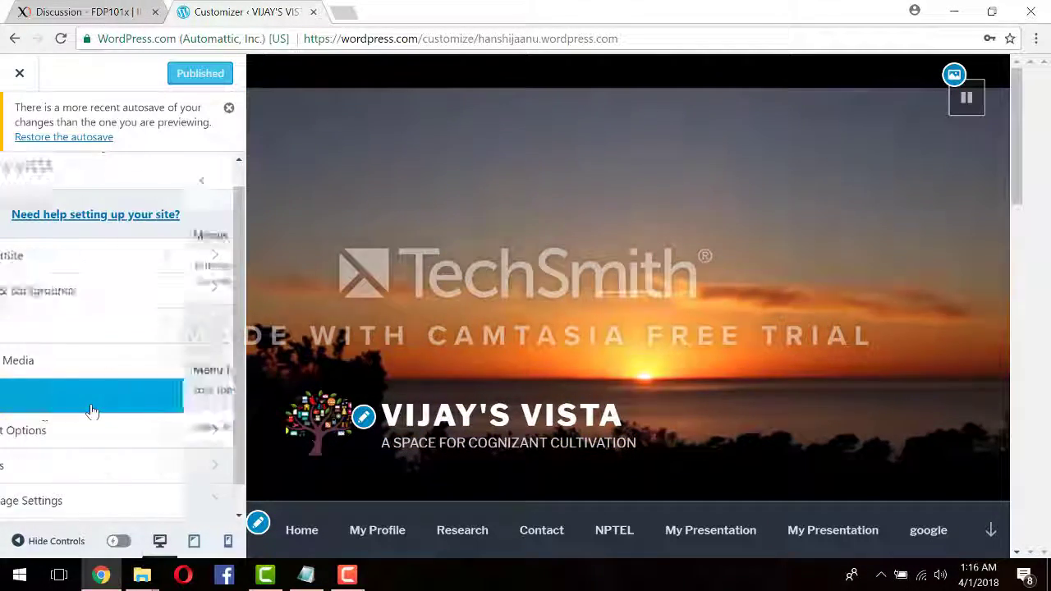
left_click(92, 412)
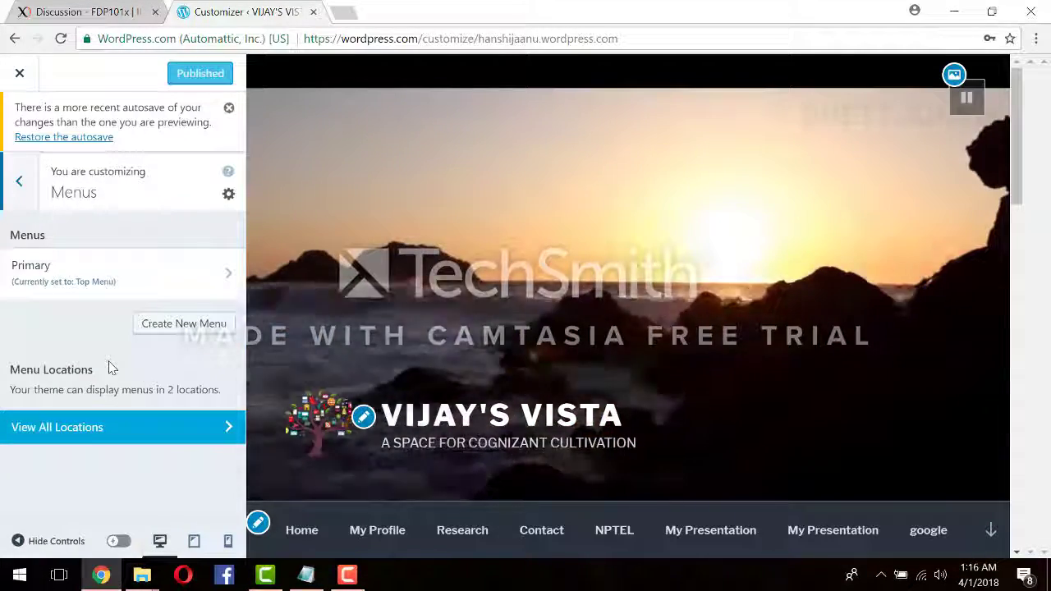
left_click(68, 277)
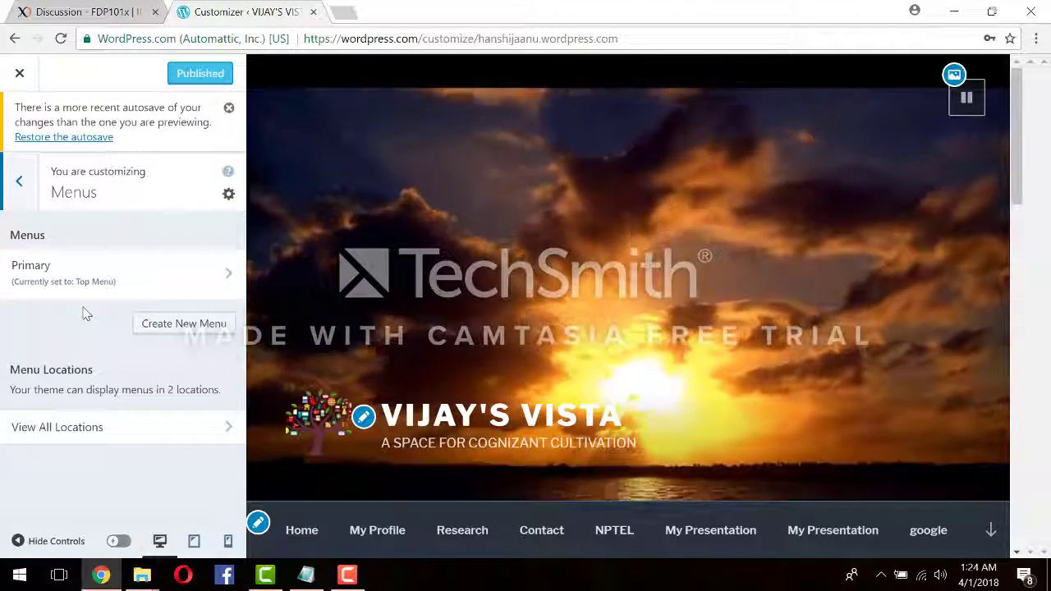
left_click(96, 283)
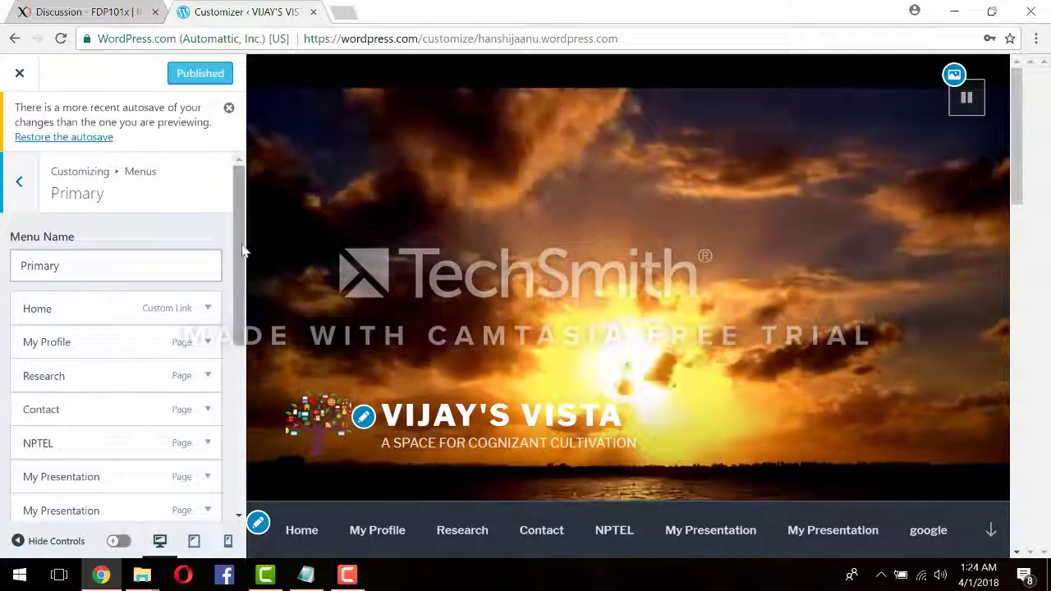
left_click_drag(242, 250, 236, 285)
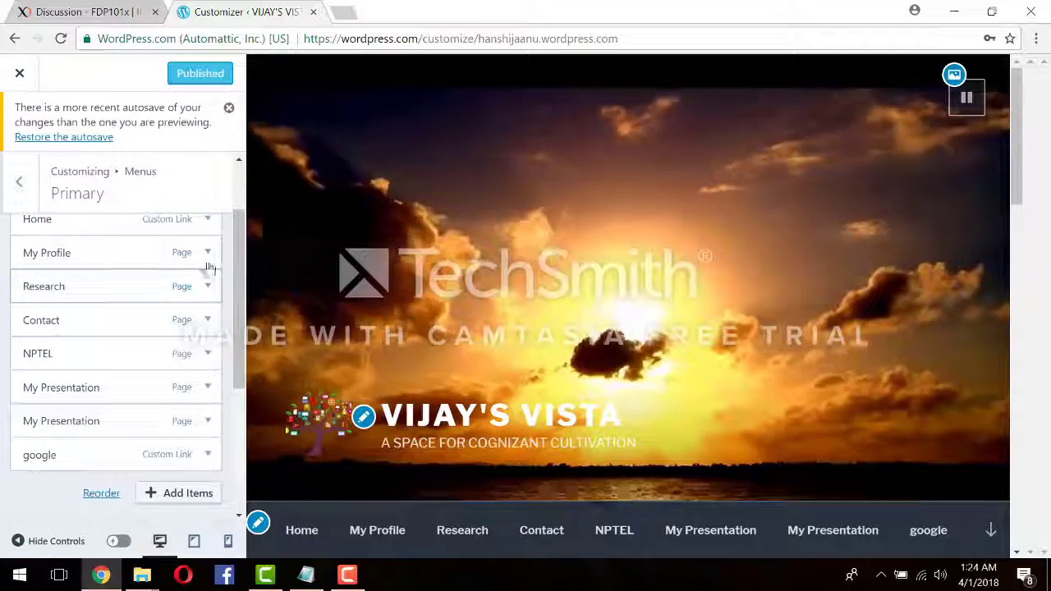
left_click_drag(237, 258, 235, 215)
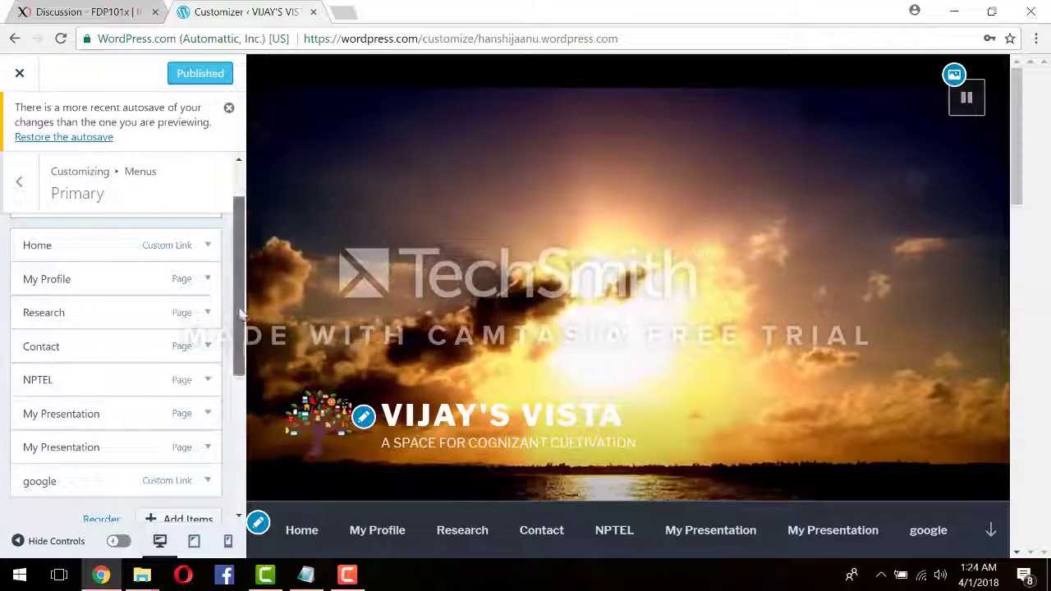
left_click_drag(237, 325, 238, 378)
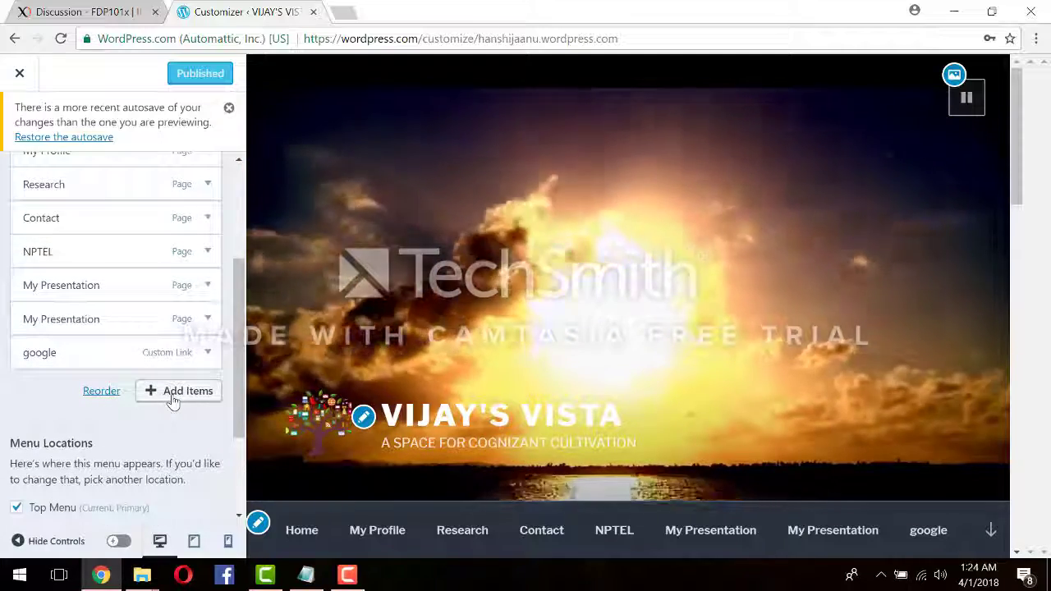
left_click(176, 391)
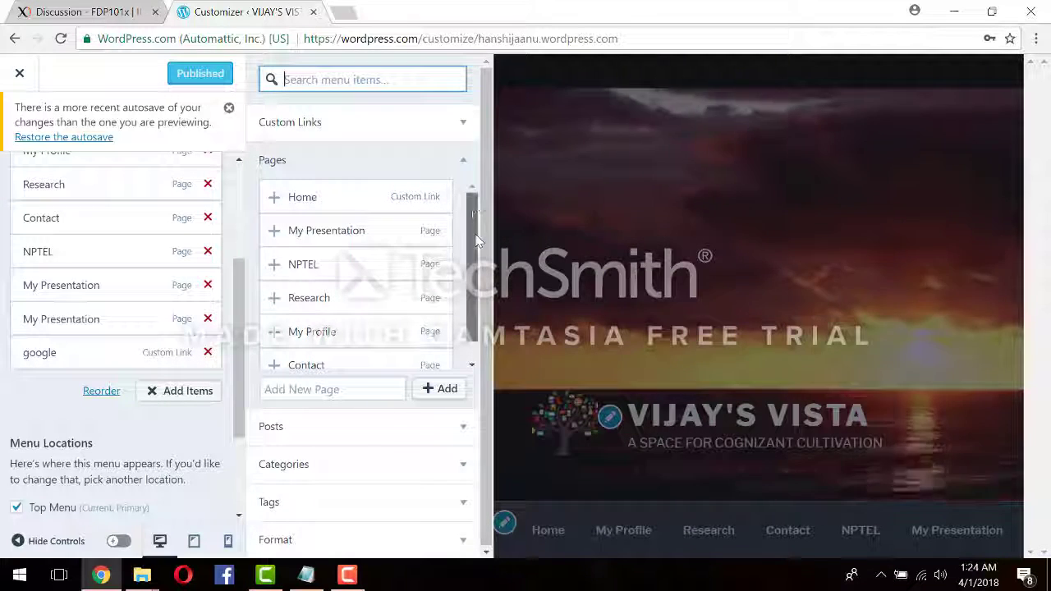
left_click(388, 131)
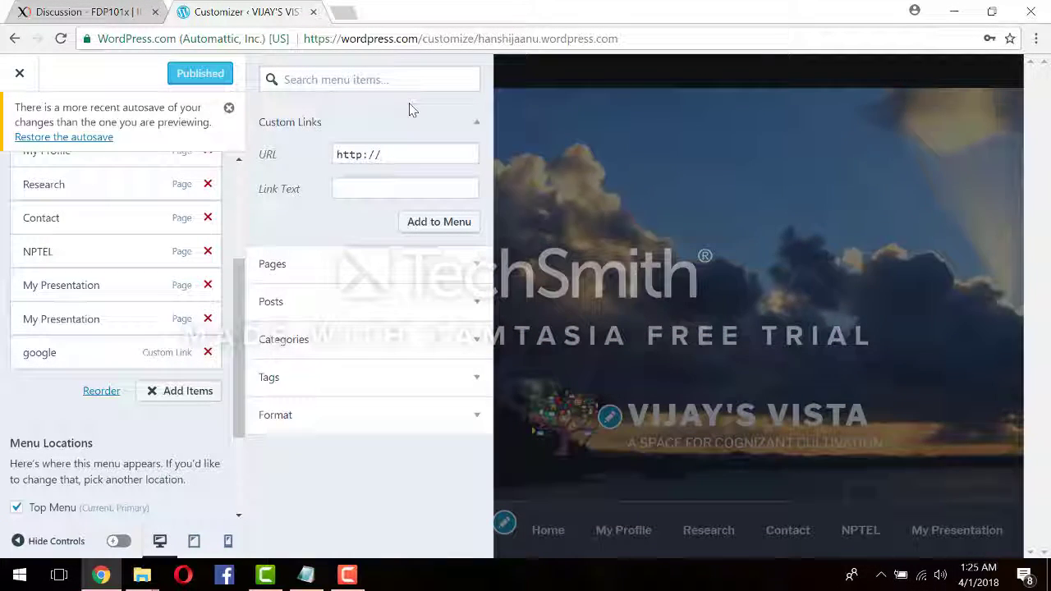
left_click(388, 151)
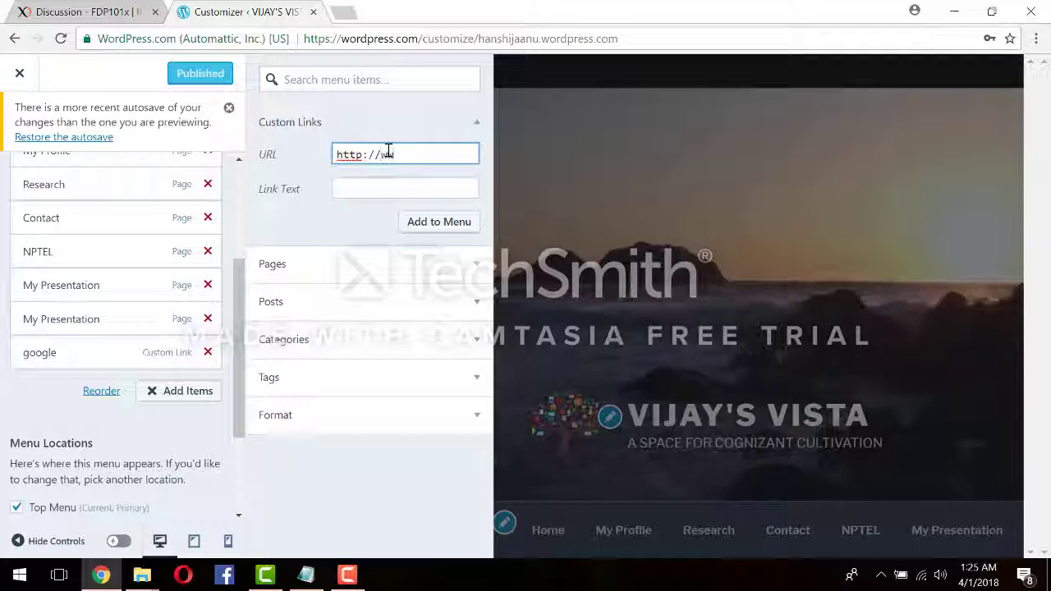
type("w.g")
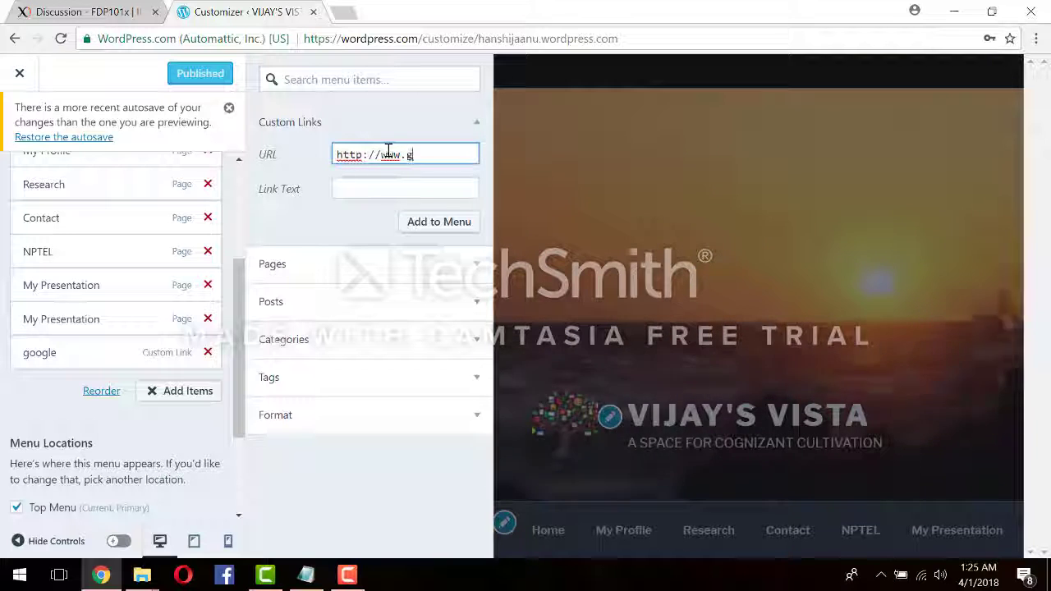
type("oogle.com")
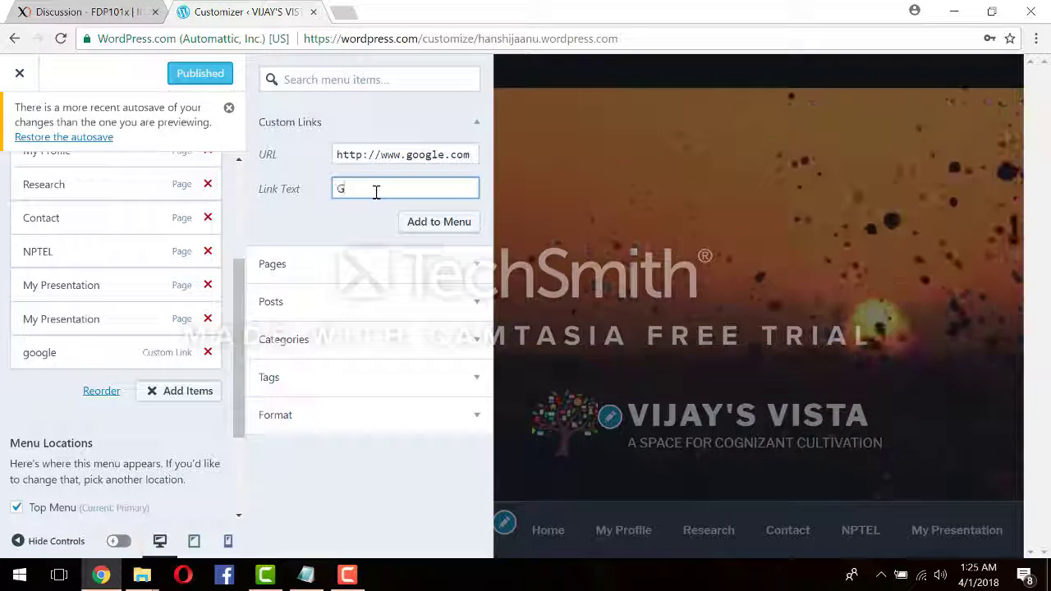
left_click(376, 191)
type("Google")
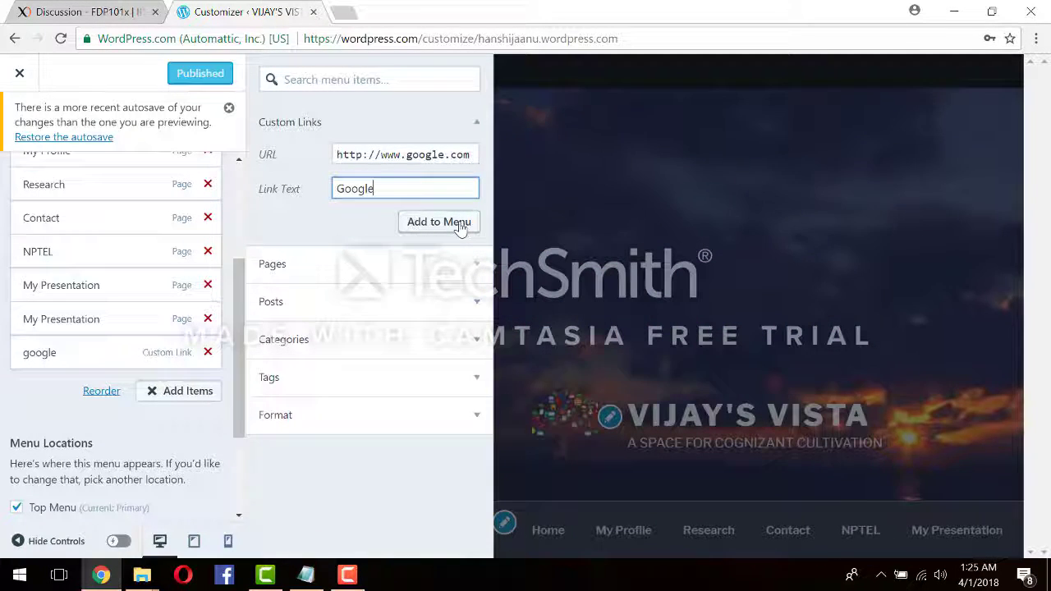
left_click(457, 223)
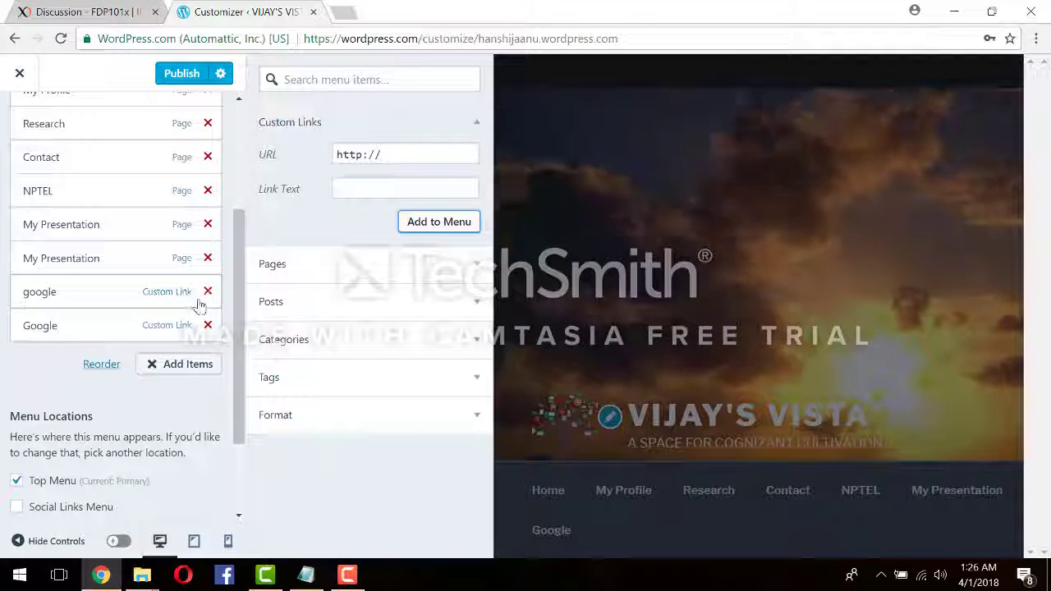
Remove the older lowercase "google" custom link from the Primary menu
left_click(164, 294)
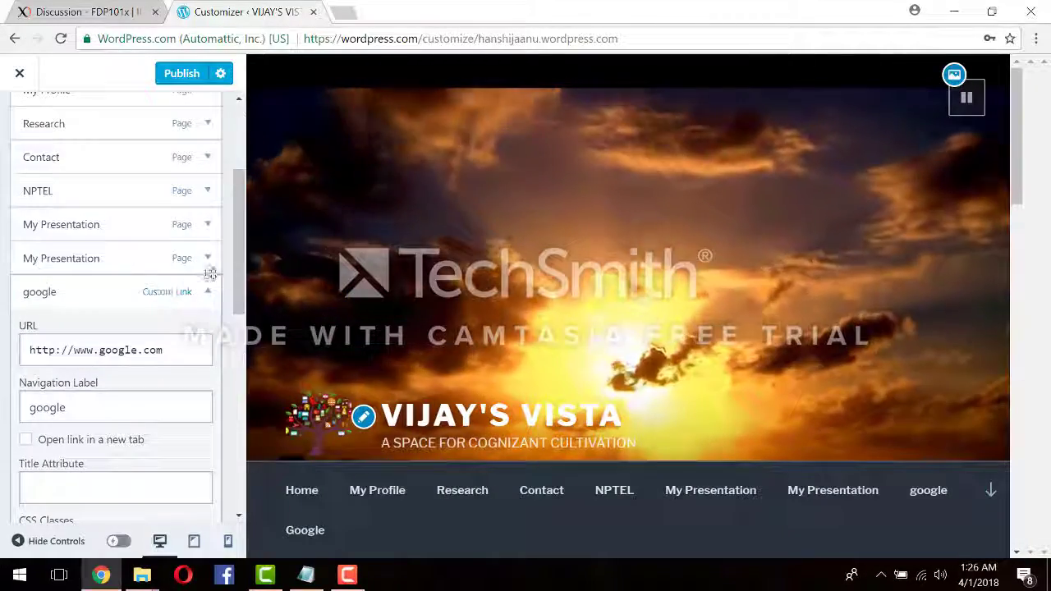
scroll(235, 273, "down", 4)
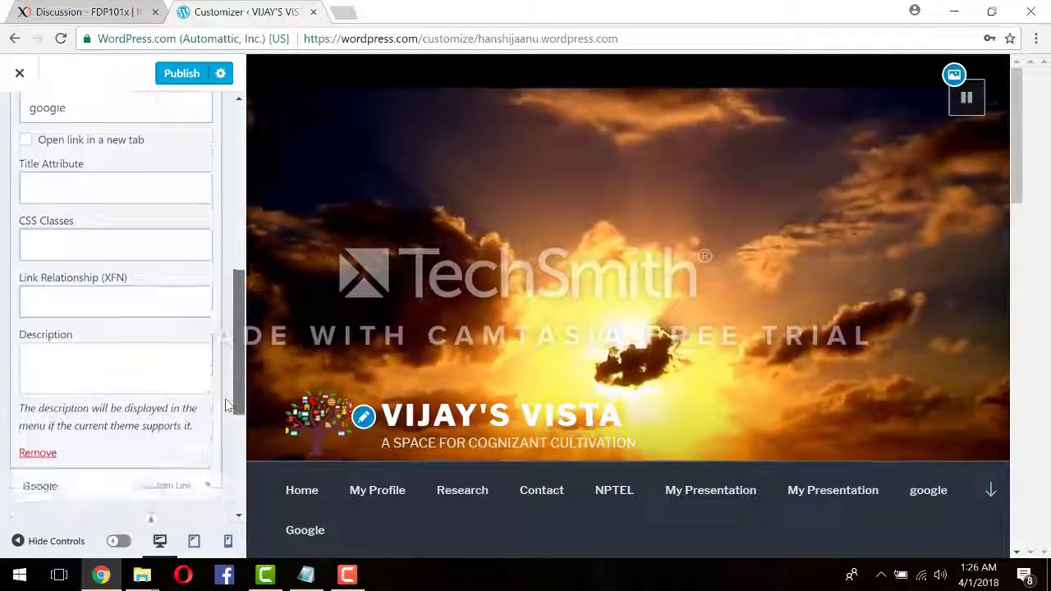
left_click(43, 348)
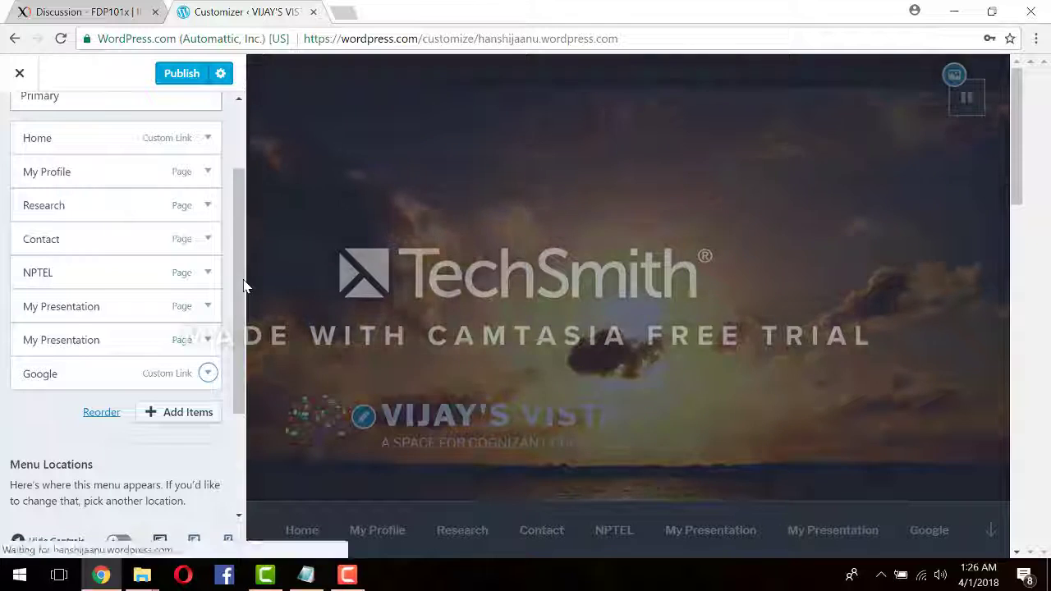
scroll(238, 178, "up", 2)
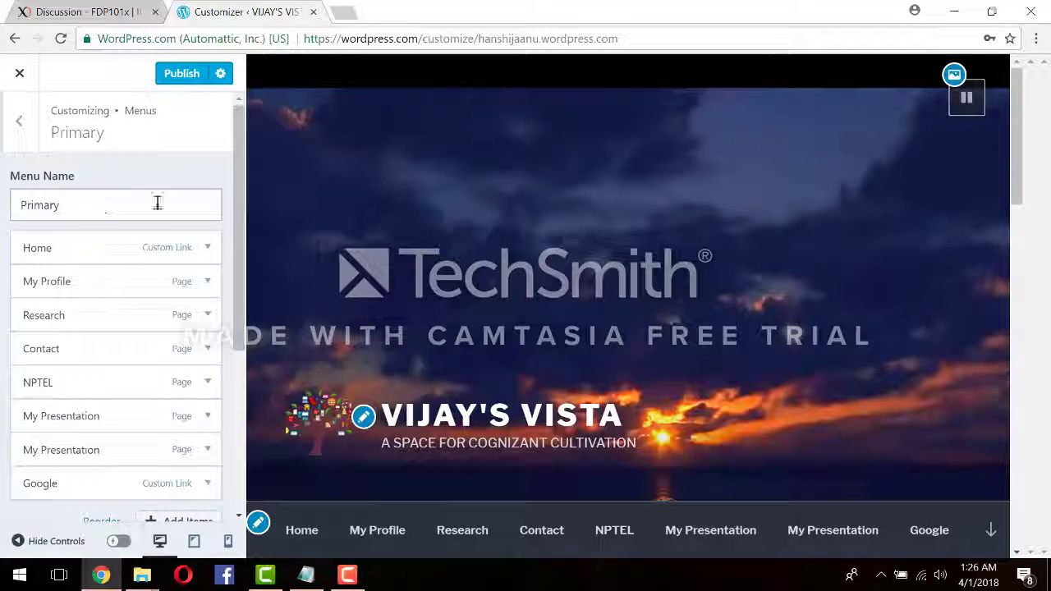
Publish the menu changes and return to the main list of customizer sections
left_click(183, 80)
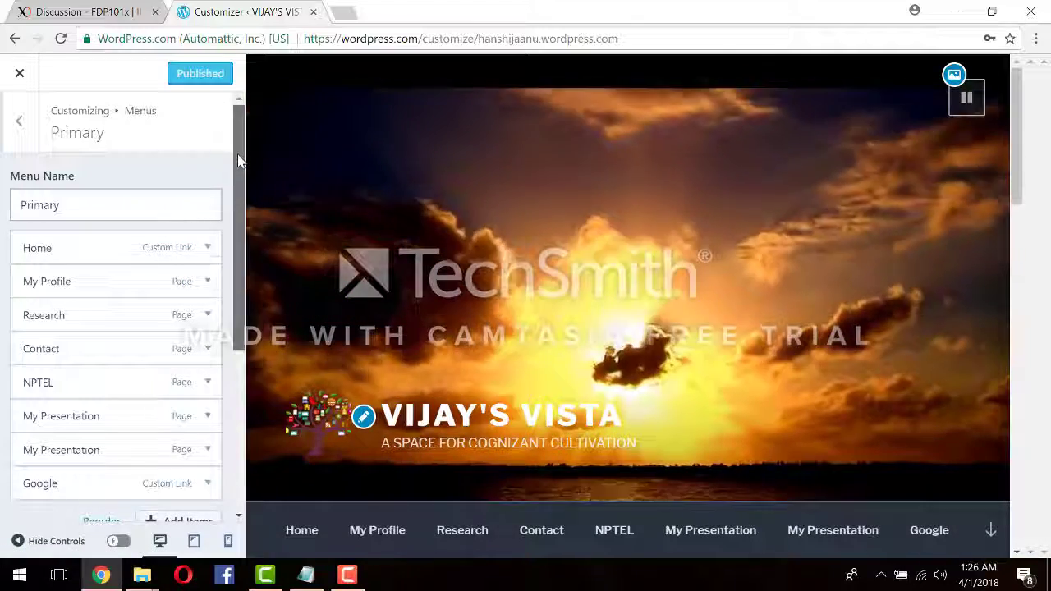
left_click_drag(237, 161, 235, 185)
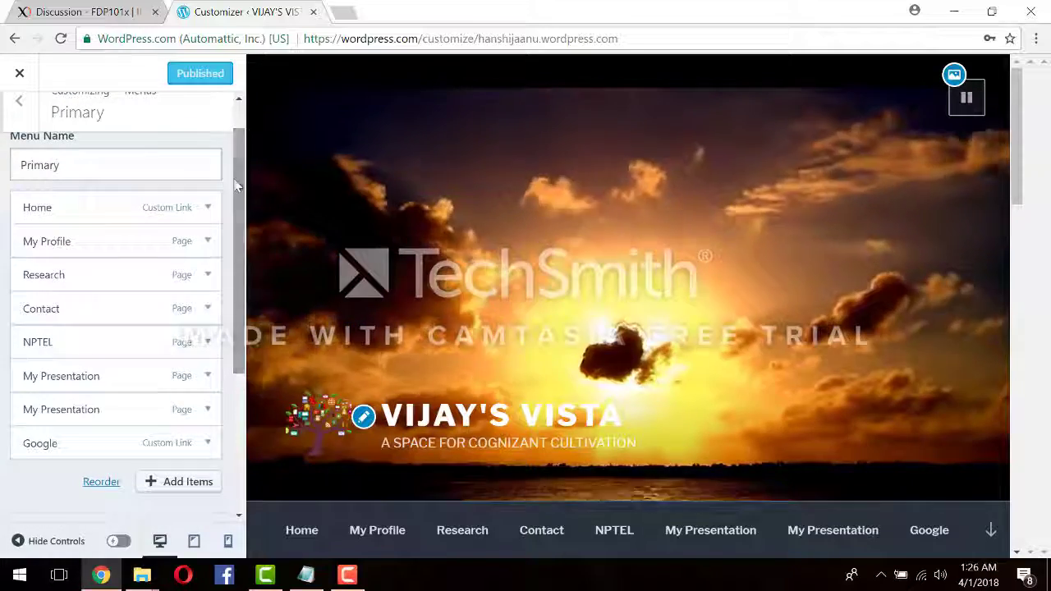
left_click(22, 105)
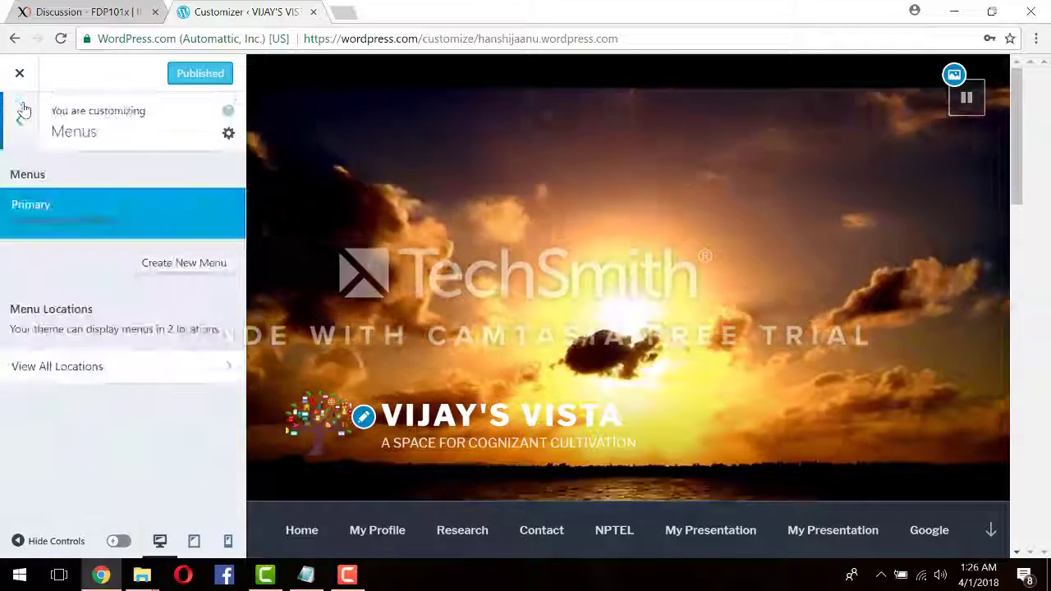
double_click(21, 106)
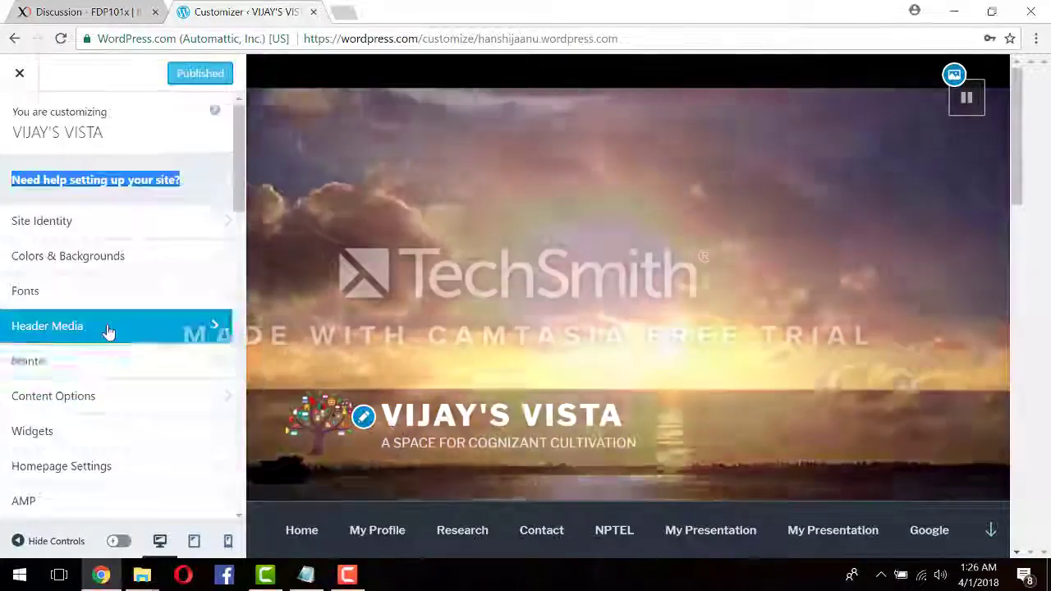
In the Header Media section, set bg-blue.jpg from the media library as the header image without cropping it
left_click(108, 327)
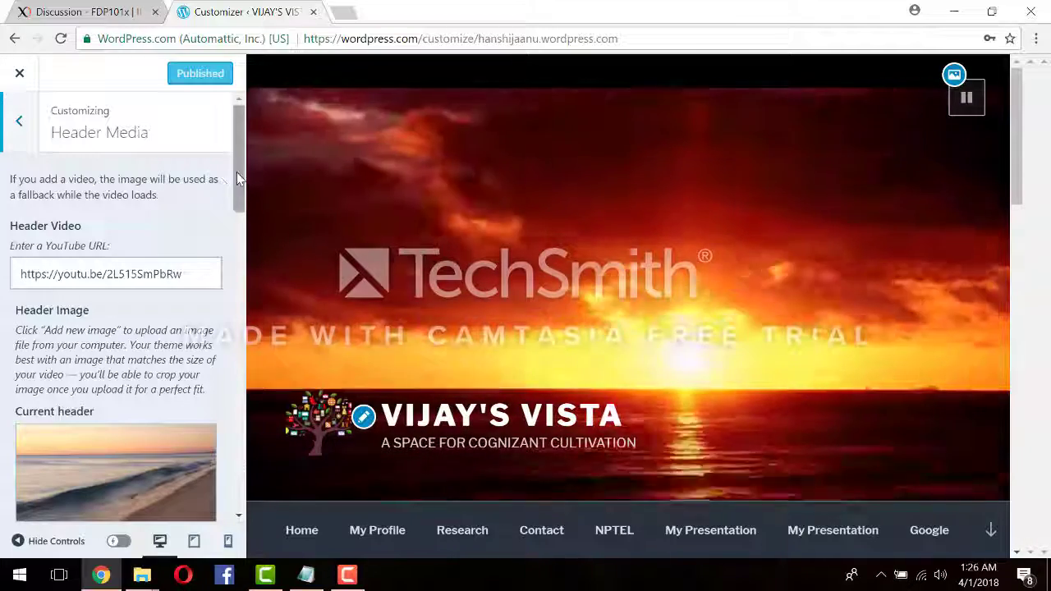
scroll(223, 184, "down", 2)
left_click_drag(231, 202, 232, 214)
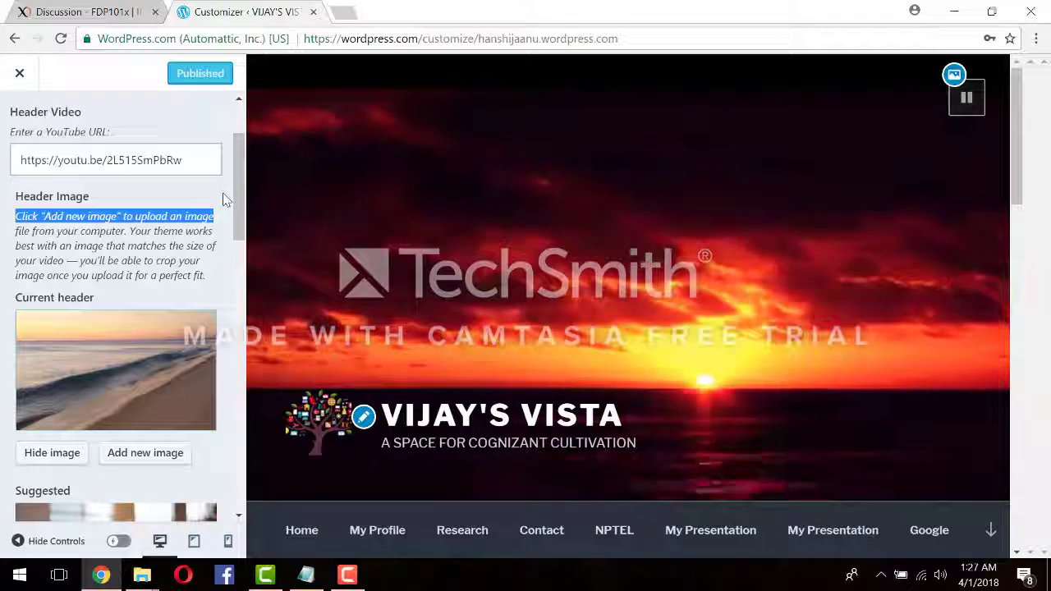
scroll(244, 203, "down", 3)
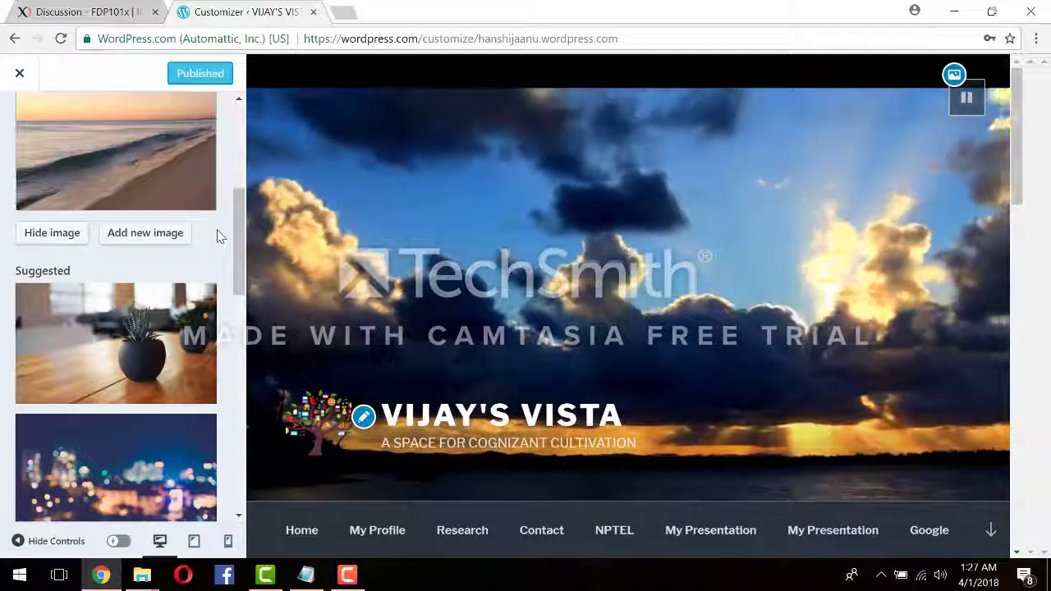
left_click_drag(241, 229, 222, 190)
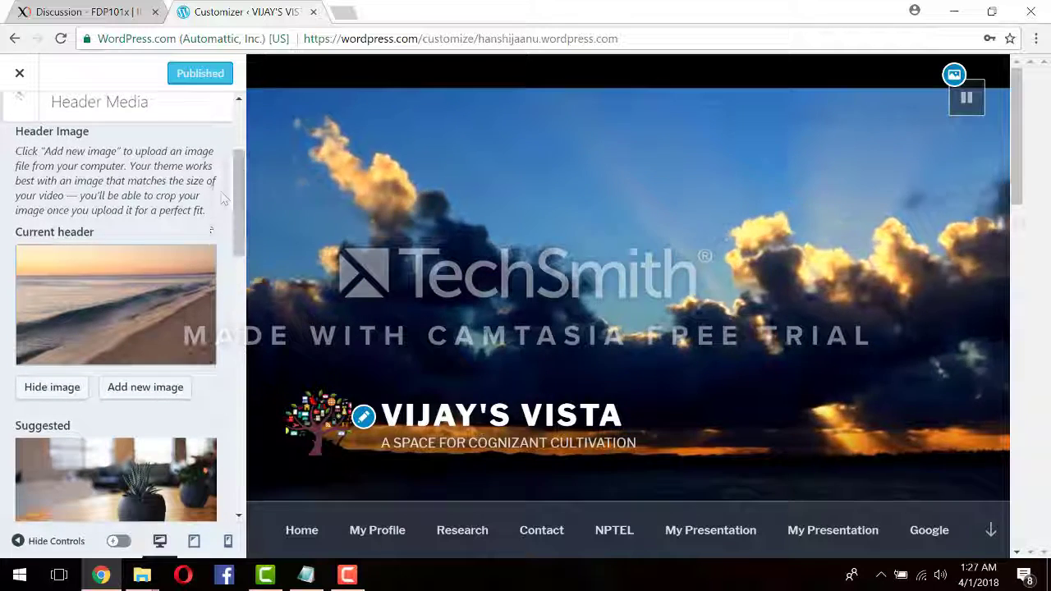
left_click(143, 390)
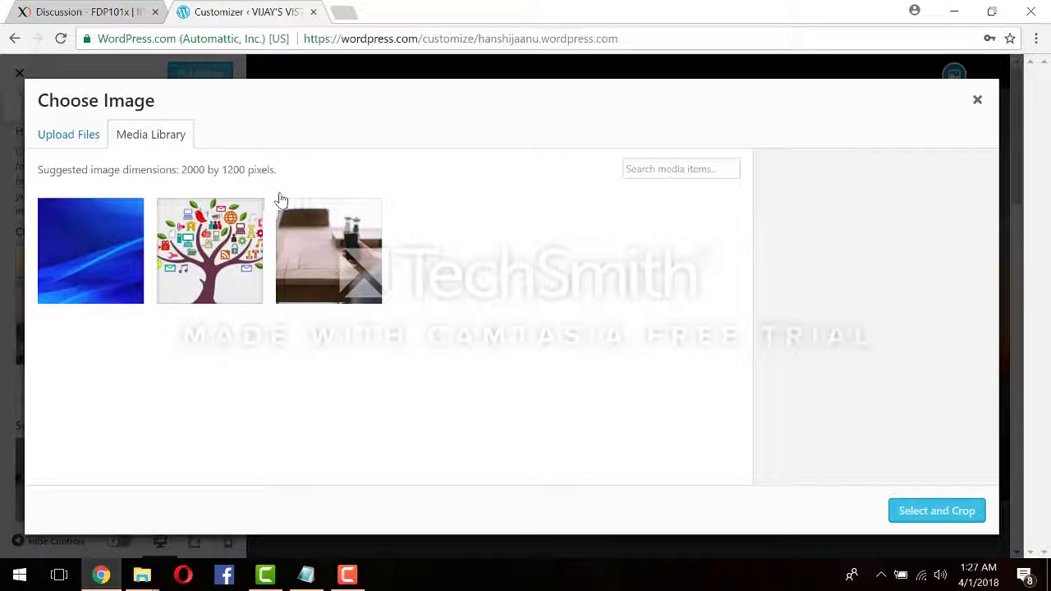
left_click(119, 239)
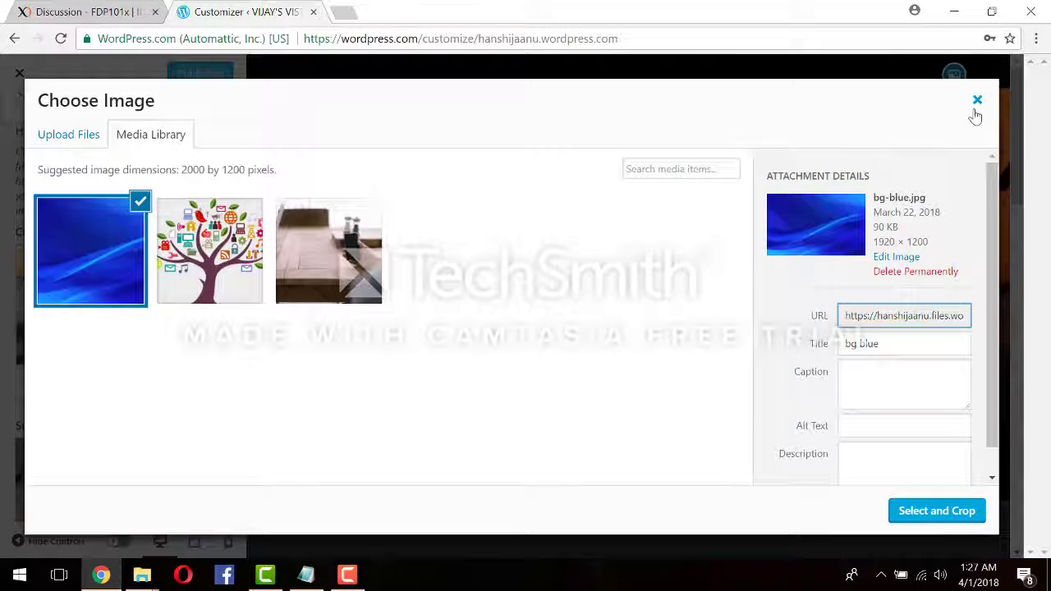
left_click(903, 509)
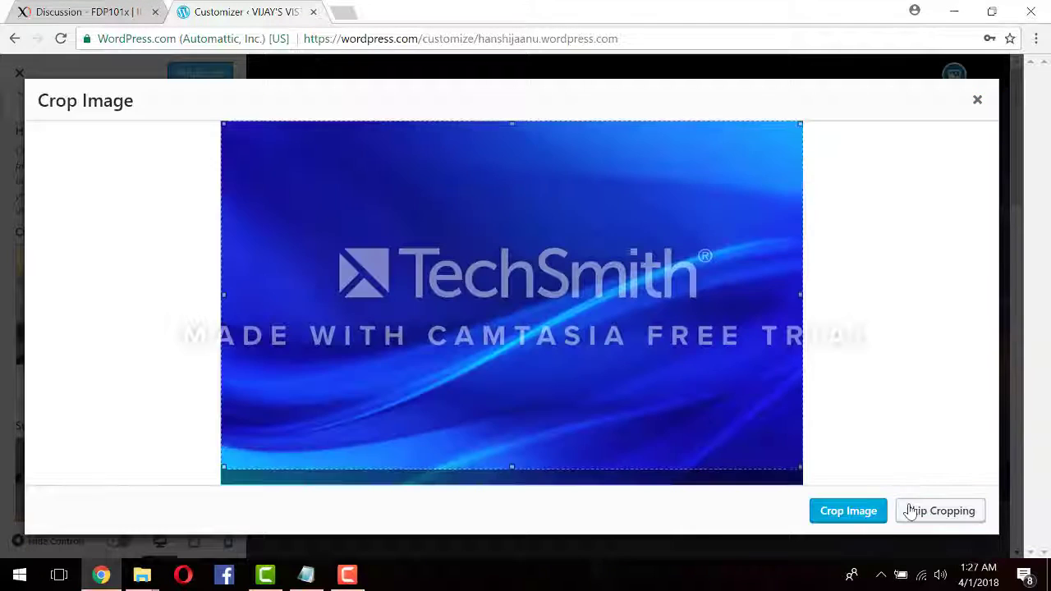
left_click(936, 510)
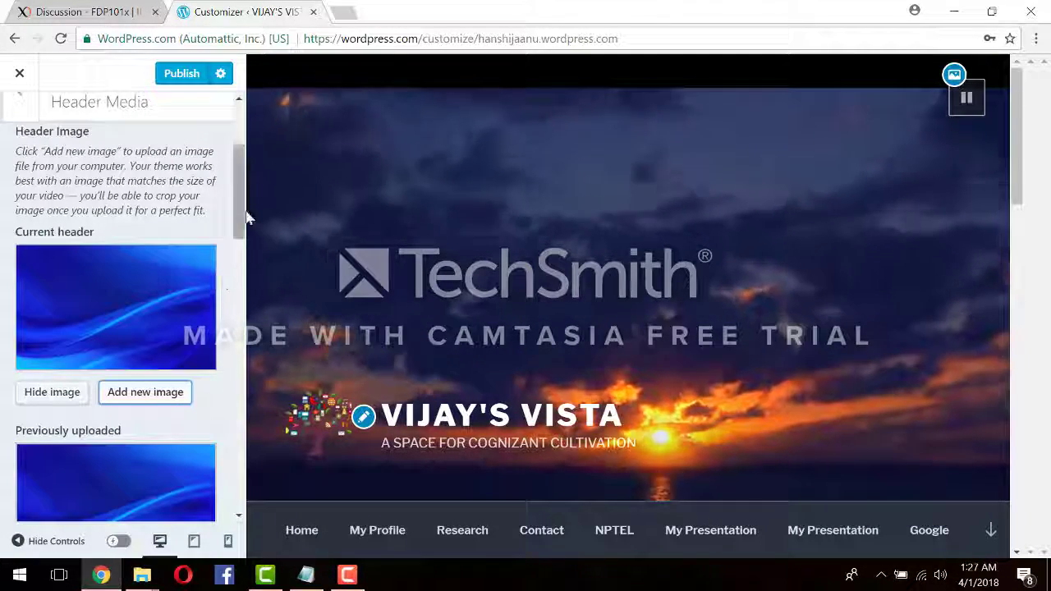
Highlight the YouTube URL of the header video to review it
left_click_drag(241, 230, 250, 157)
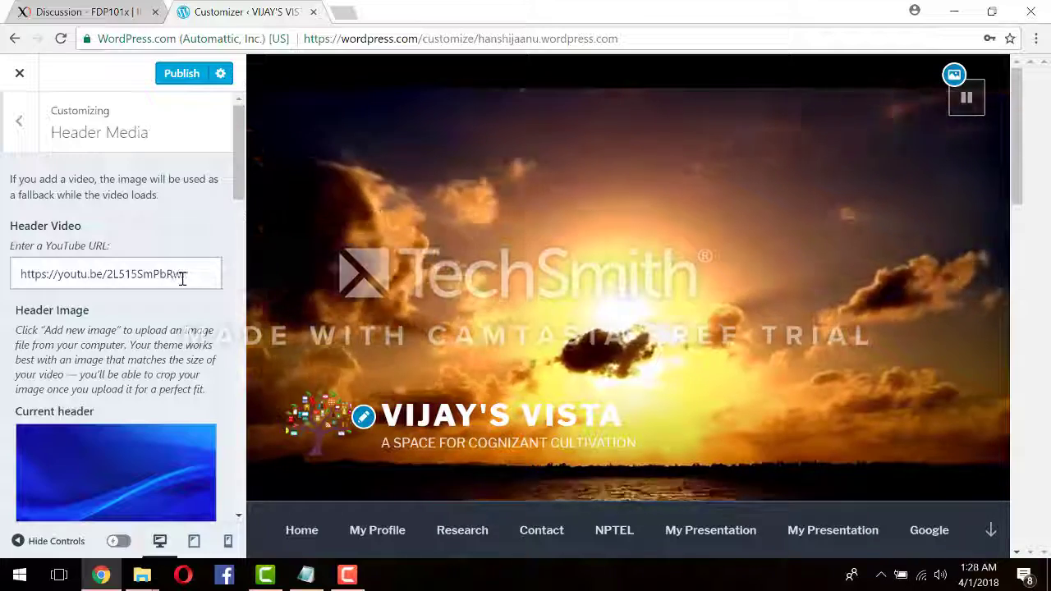
left_click_drag(191, 276, 4, 296)
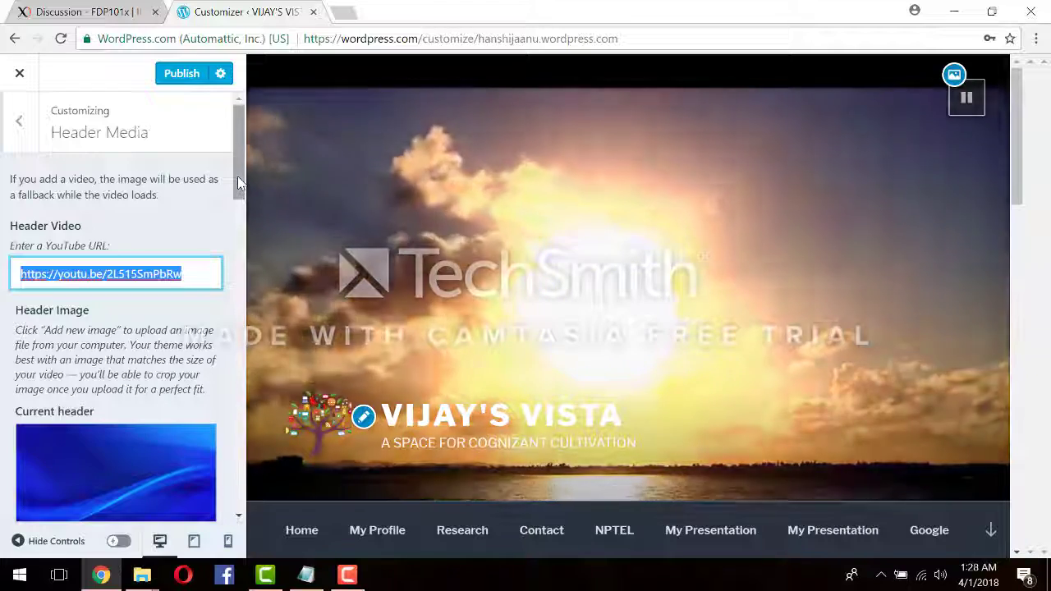
left_click(237, 131)
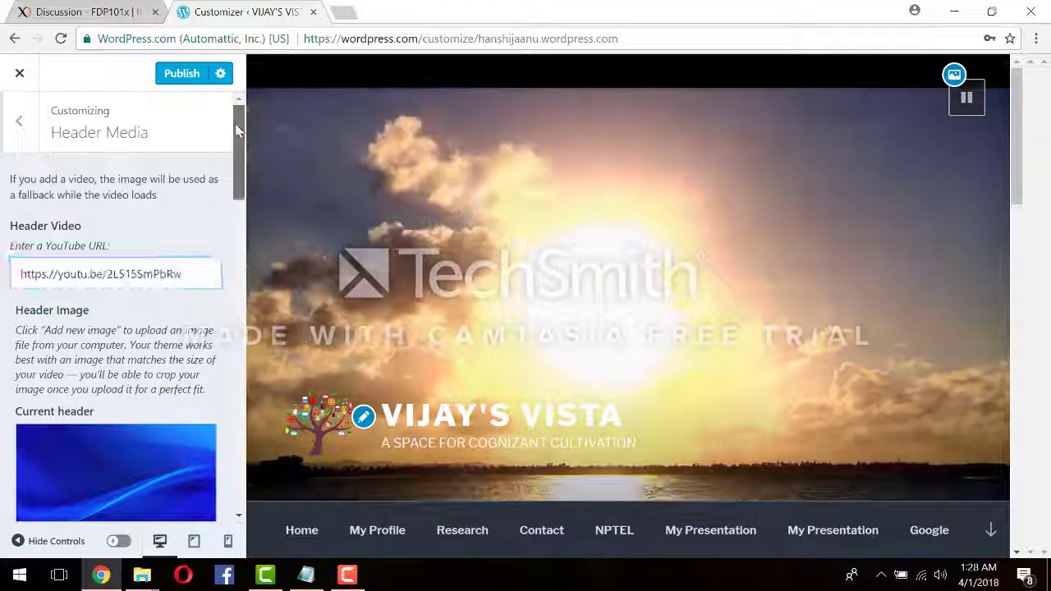
Publish the header image change and return to the main list of customizer sections
left_click(188, 74)
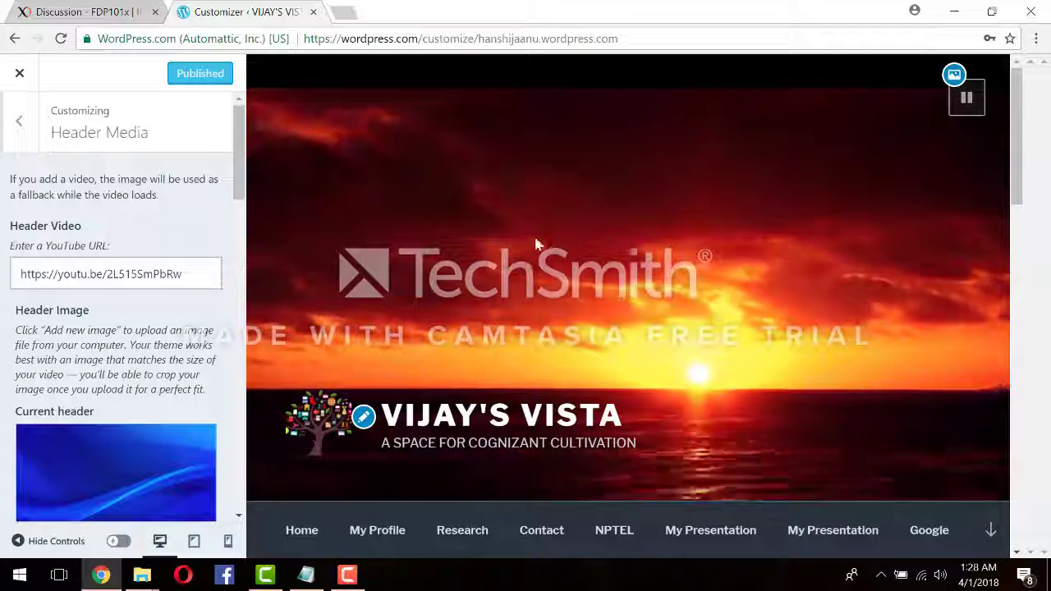
left_click_drag(239, 176, 241, 140)
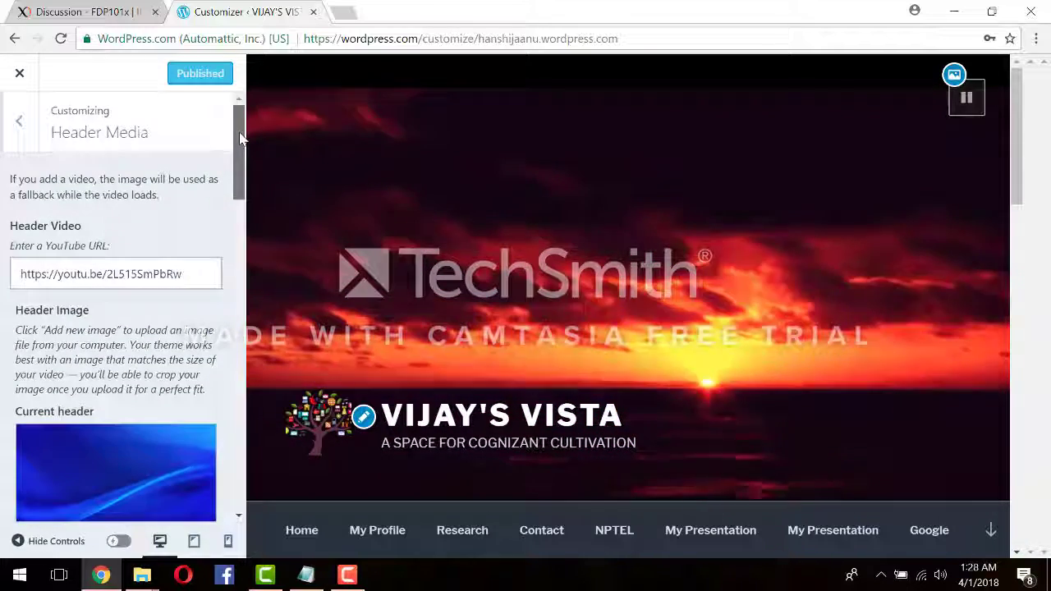
left_click(22, 122)
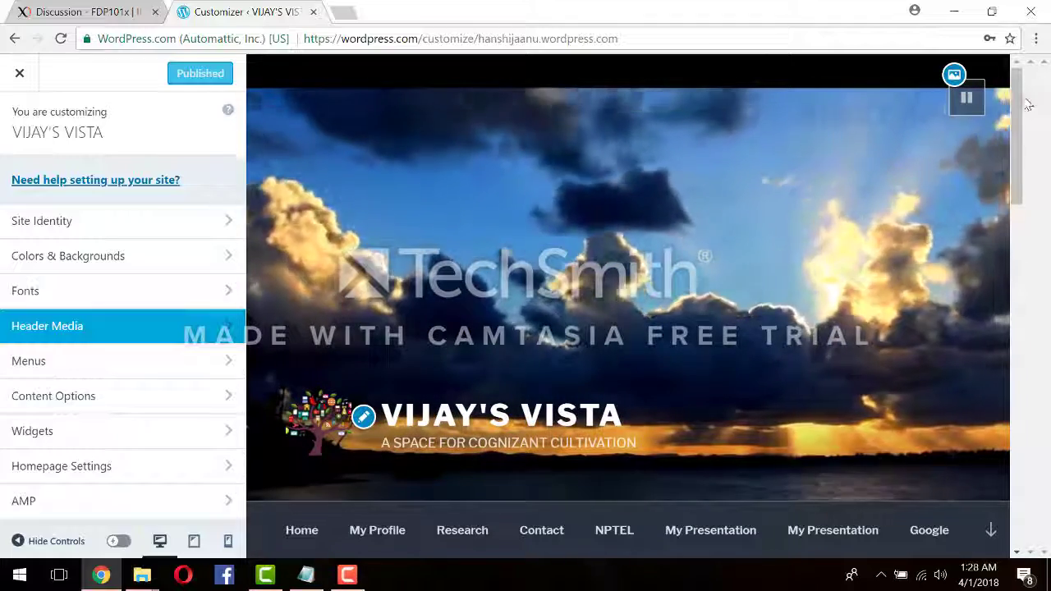
Open the Footer 2 area in the Widgets section and look over the posts and sidebar widgets in the site preview
left_click_drag(1018, 121, 1017, 133)
scroll(1018, 134, "down", 1)
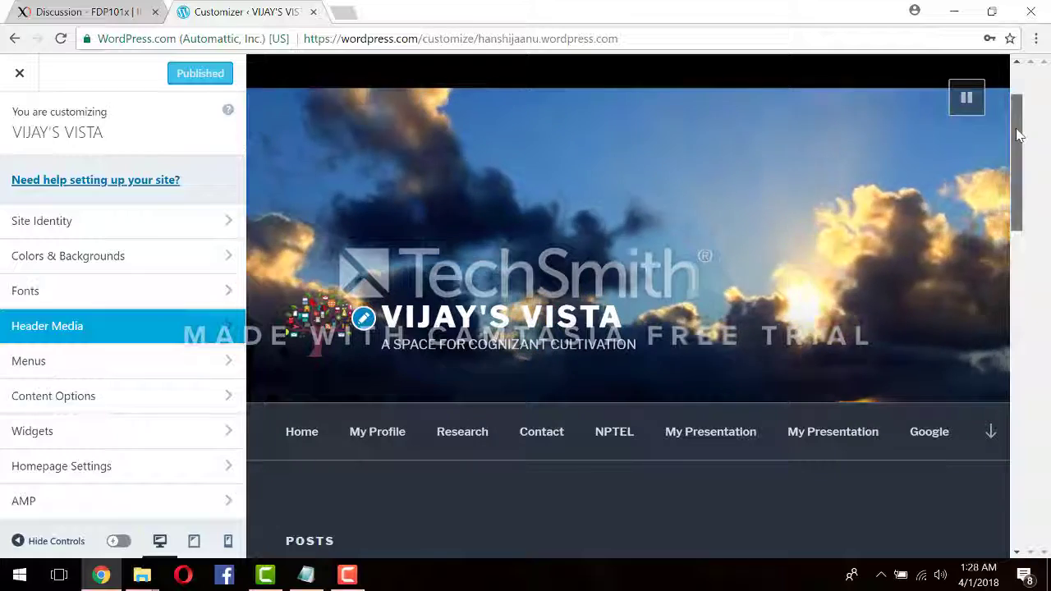
left_click_drag(1018, 134, 1018, 109)
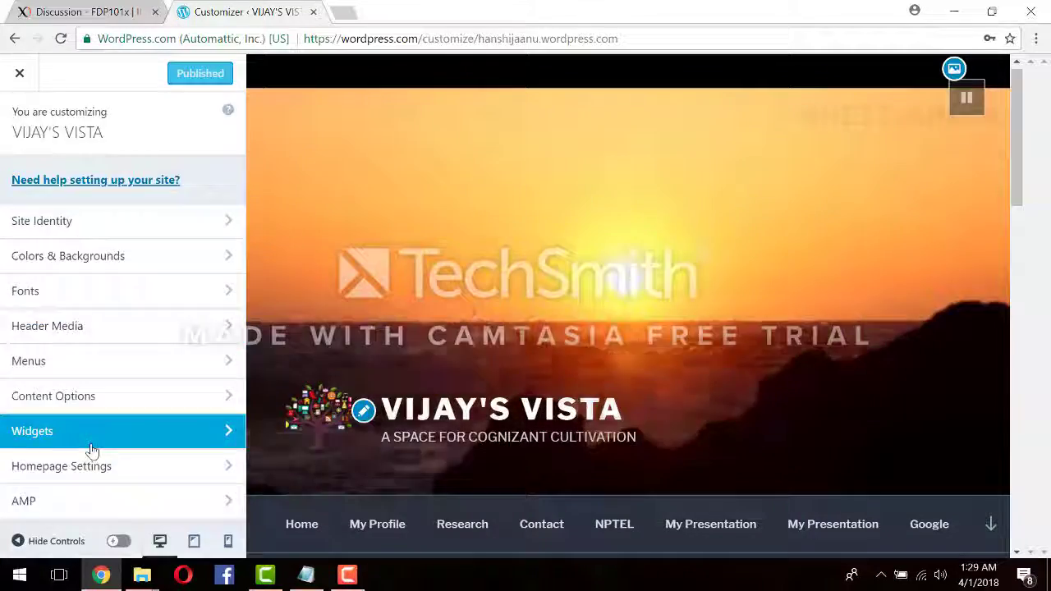
left_click(92, 445)
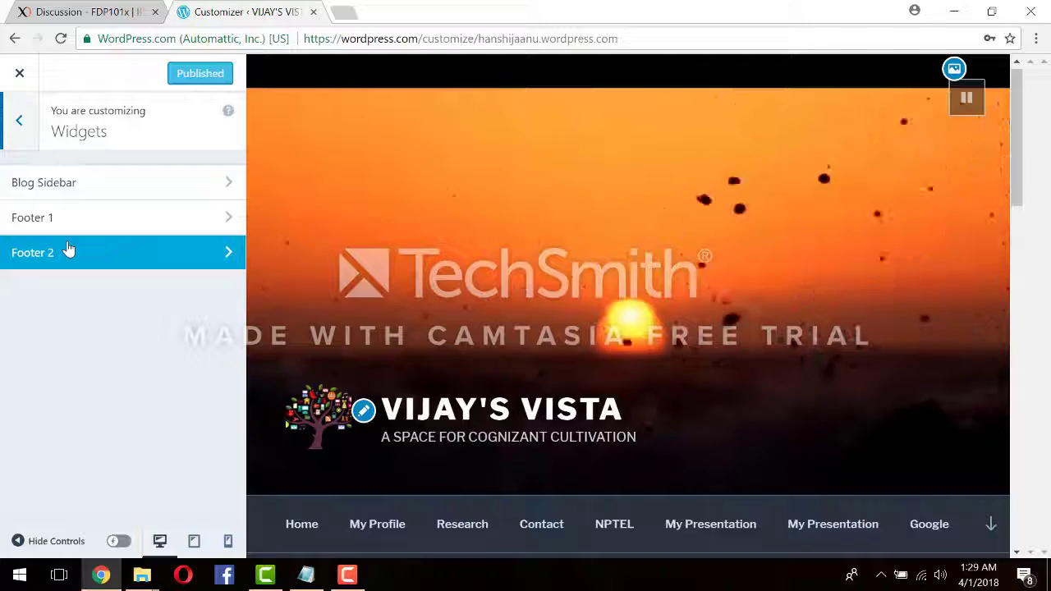
left_click(68, 250)
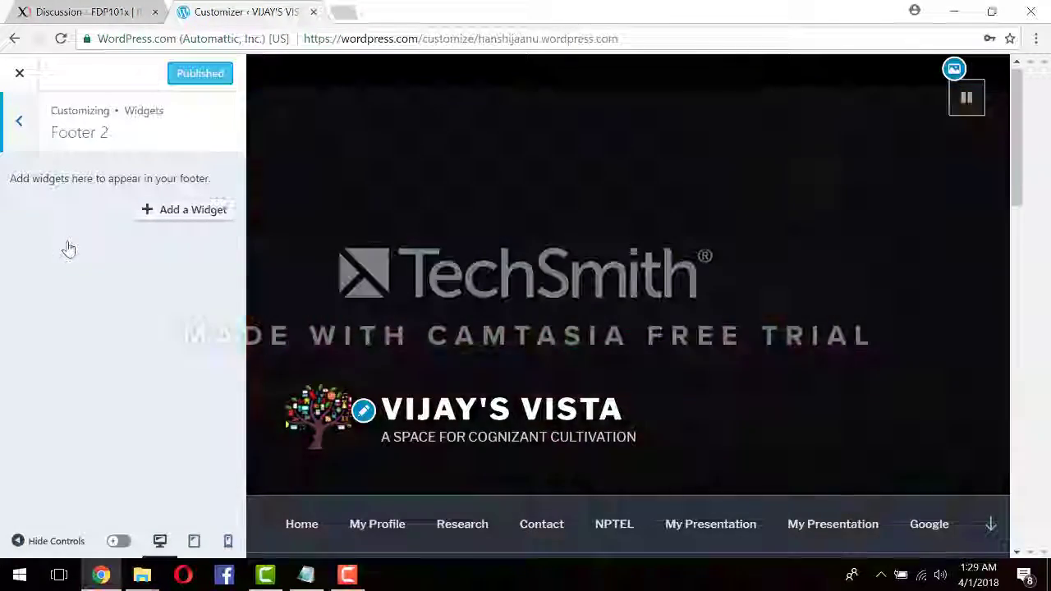
left_click_drag(1016, 204, 1015, 321)
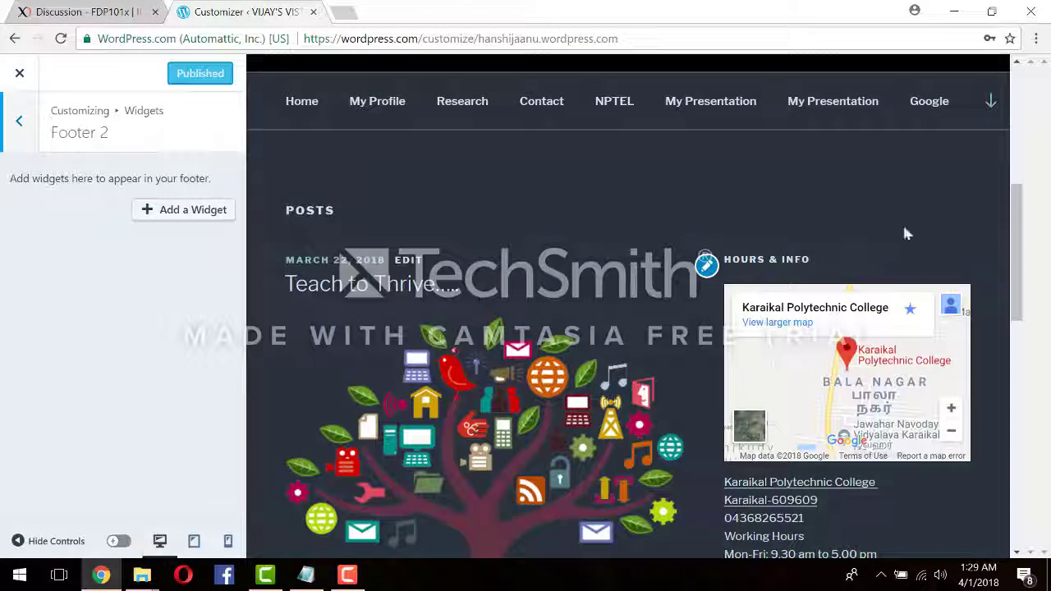
scroll(1011, 244, "down", 3)
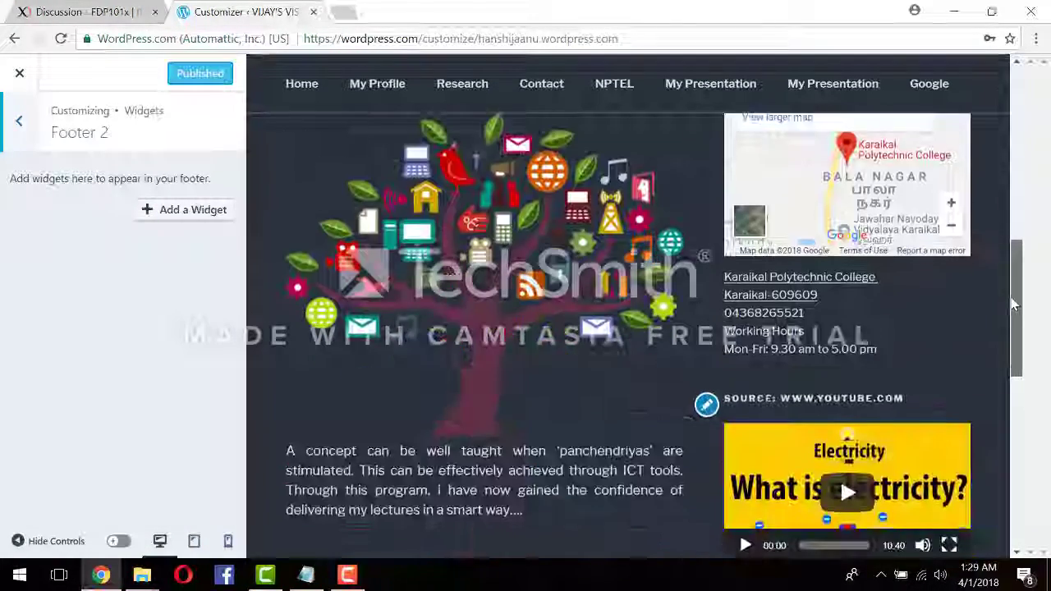
scroll(1003, 358, "down", 2)
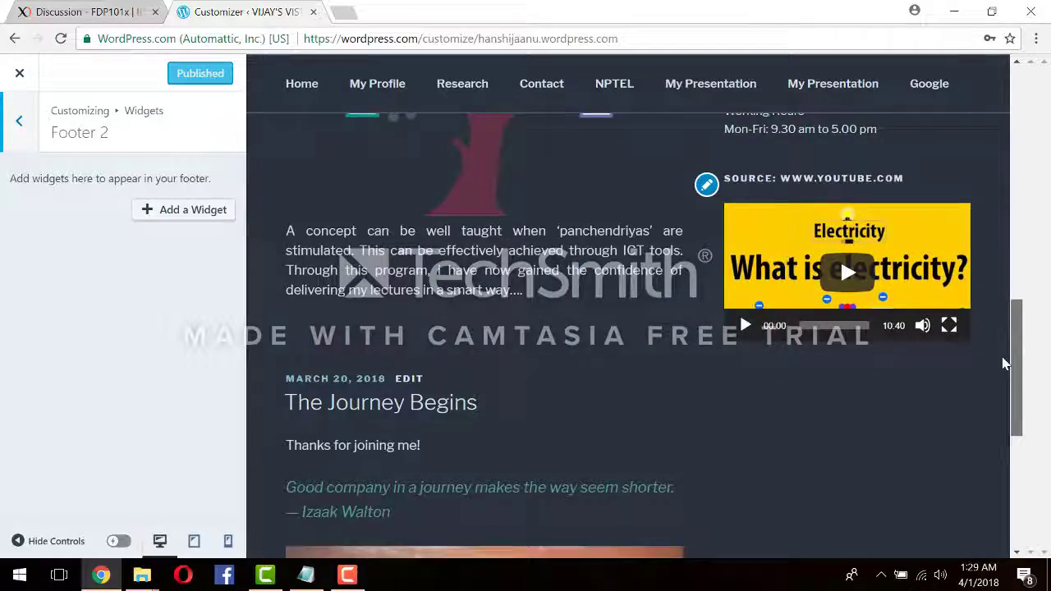
left_click_drag(1003, 364, 1004, 133)
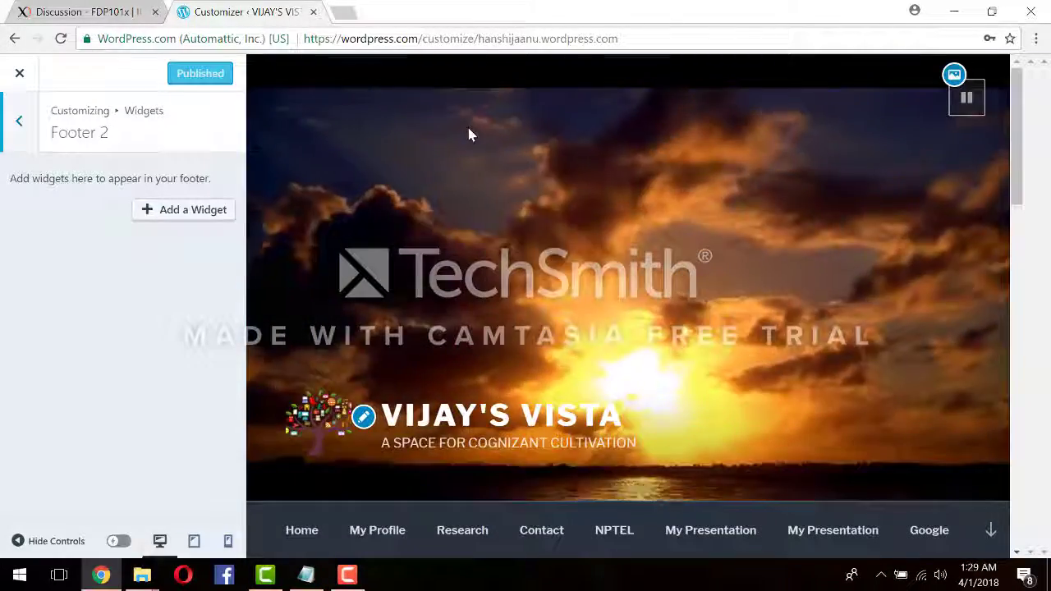